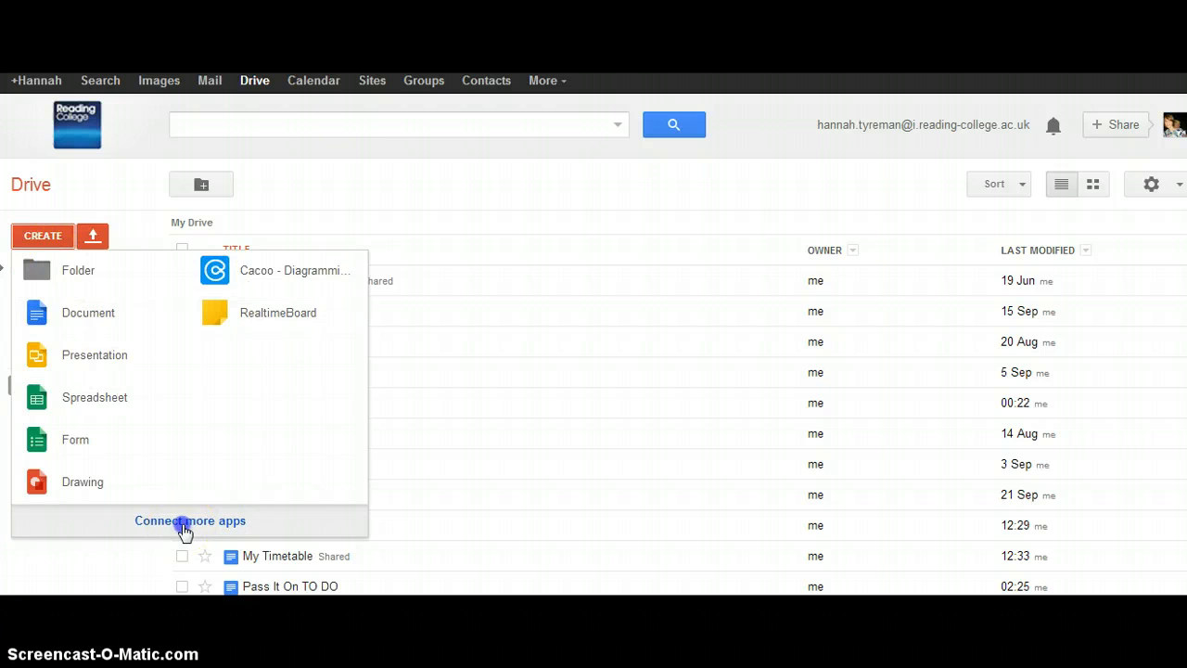
Search the apps that can be connected to Drive for "voice" and close the app catalogue.
{"action": "left_click", "coordinate": [186, 525]}
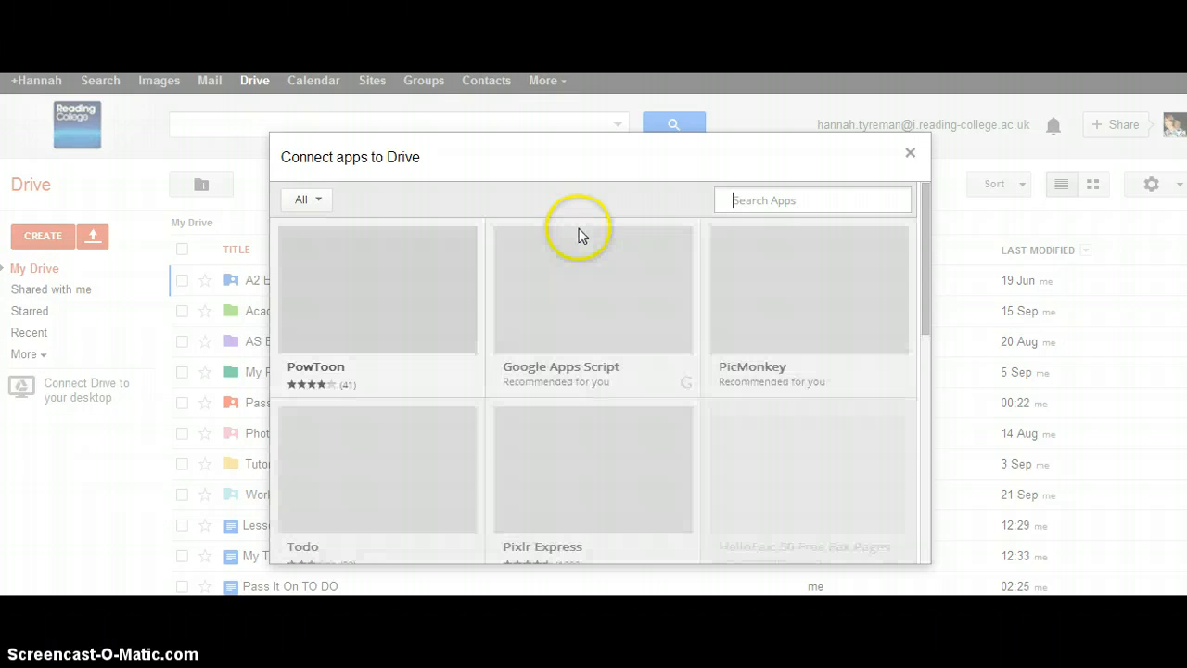
{"action": "left_click", "coordinate": [768, 202]}
{"action": "mouse_move", "coordinate": [753, 228]}
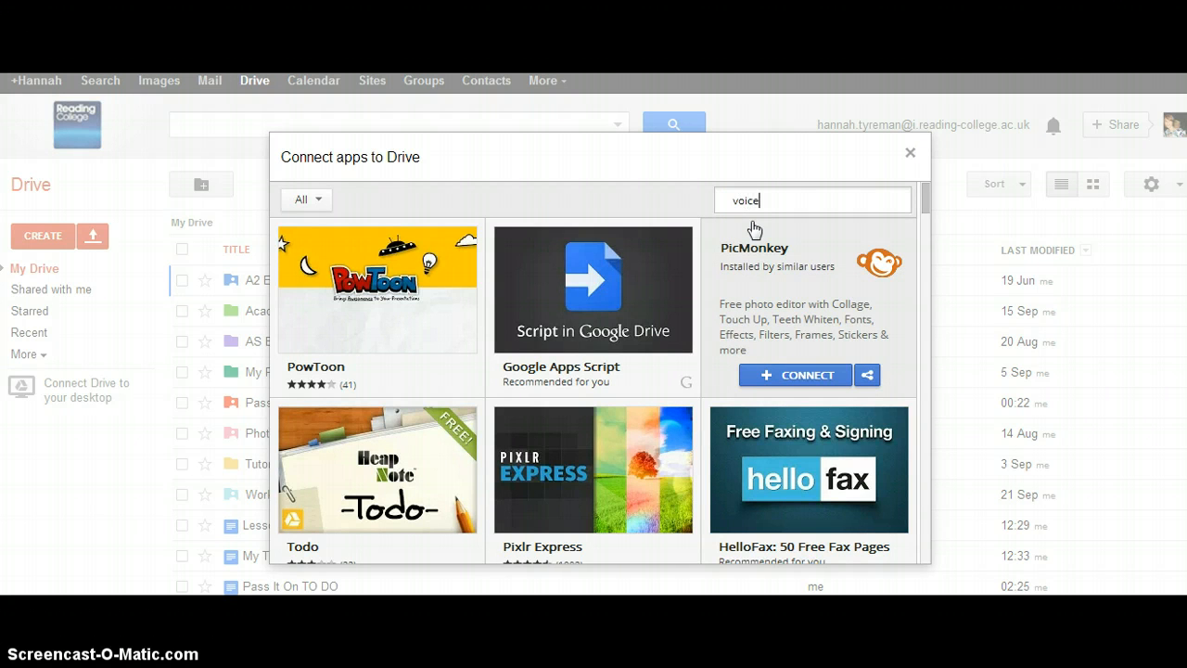
{"action": "left_click", "coordinate": [799, 199]}
{"action": "key", "text": "Return"}
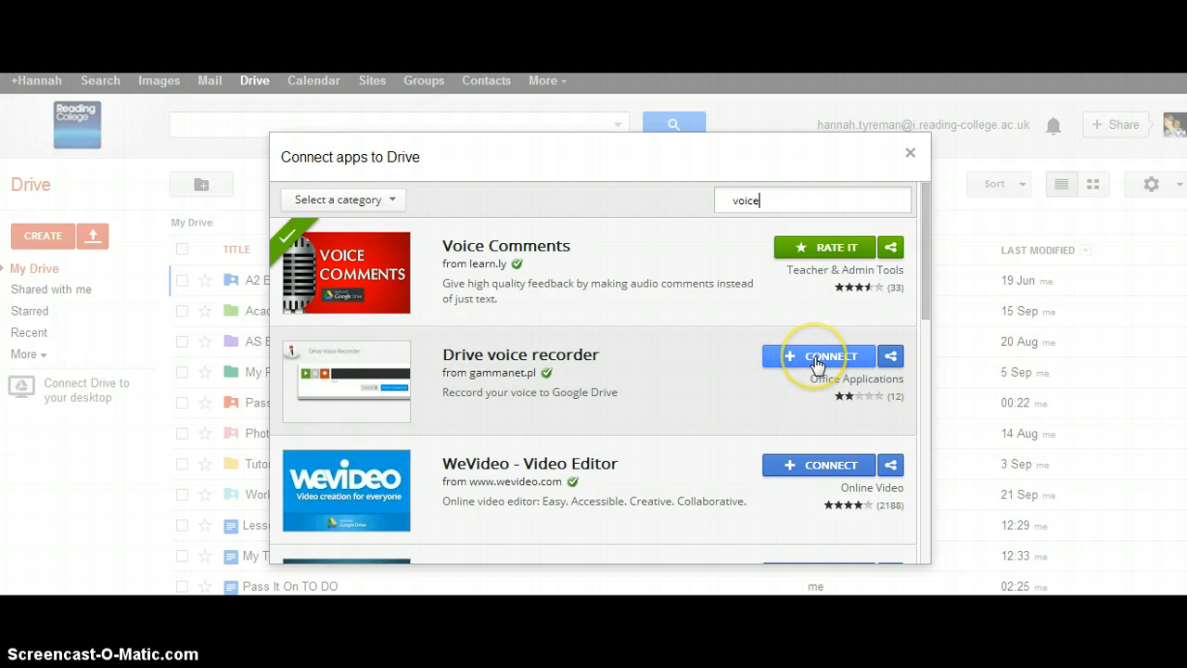
{"action": "left_click", "coordinate": [909, 153]}
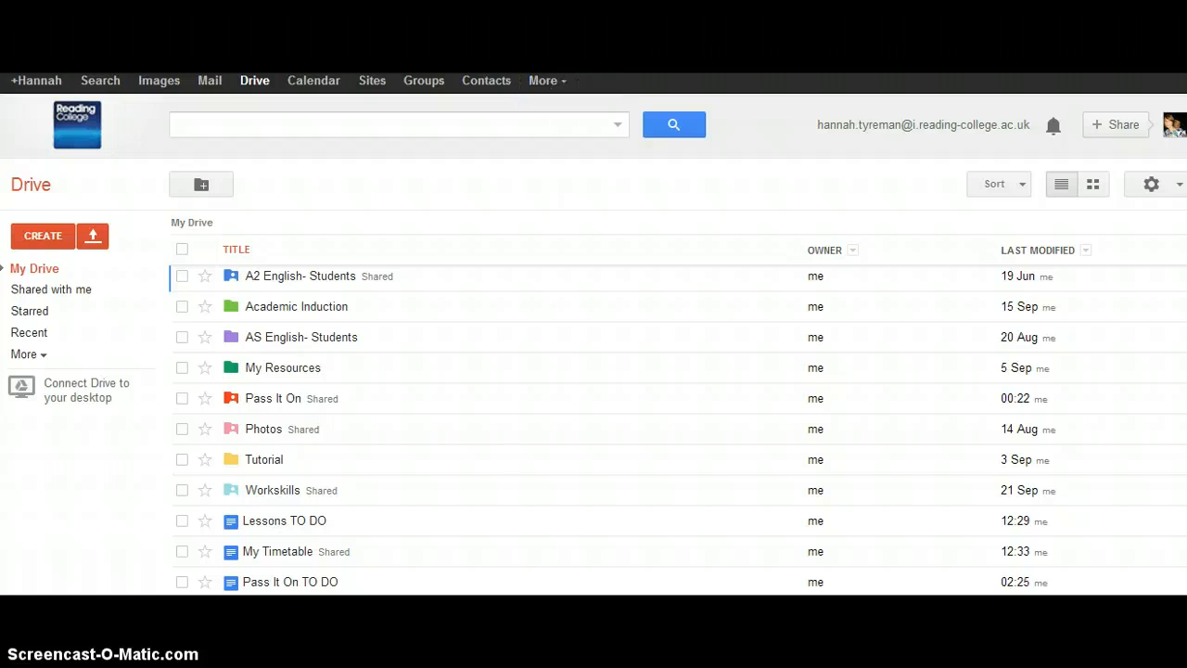
Open the TEEP document from My Drive with Kaizena.
{"action": "scroll", "coordinate": [593, 371], "scroll_direction": "down", "scroll_amount": 1}
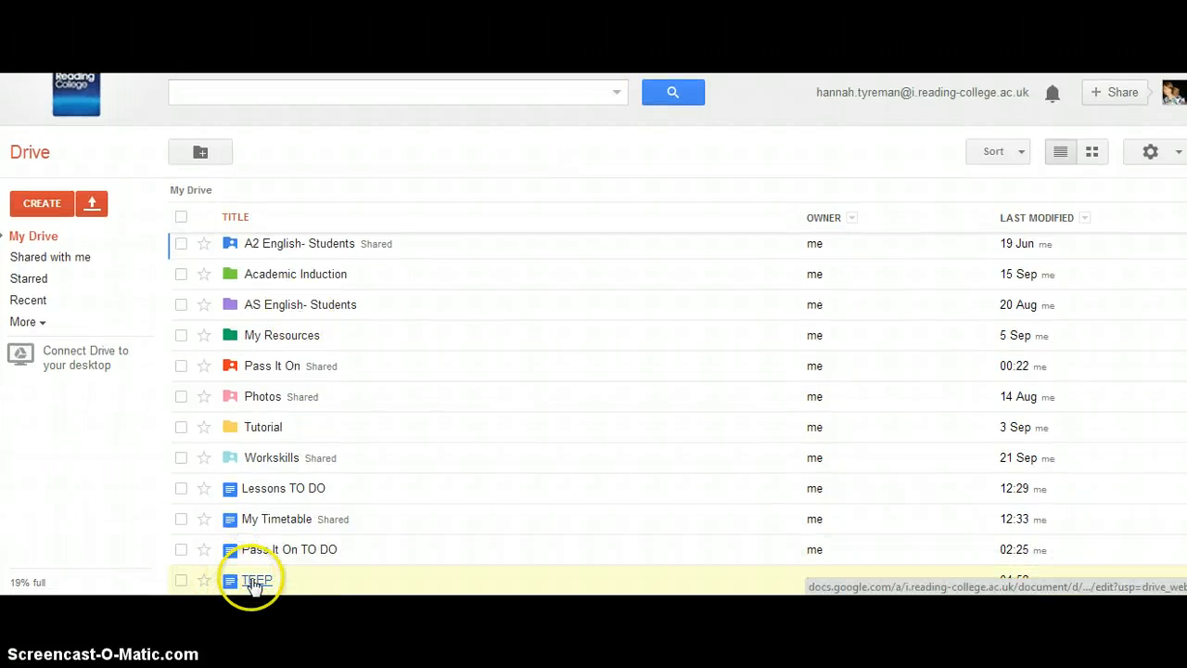
{"action": "right_click", "coordinate": [254, 585]}
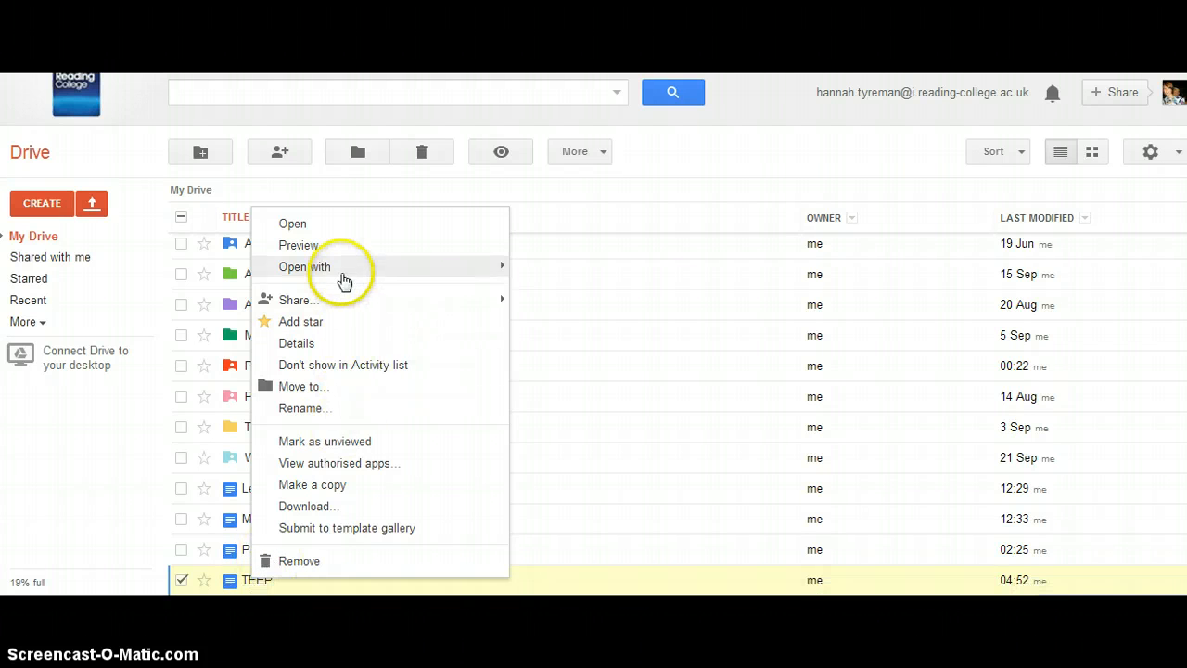
{"action": "mouse_move", "coordinate": [344, 276]}
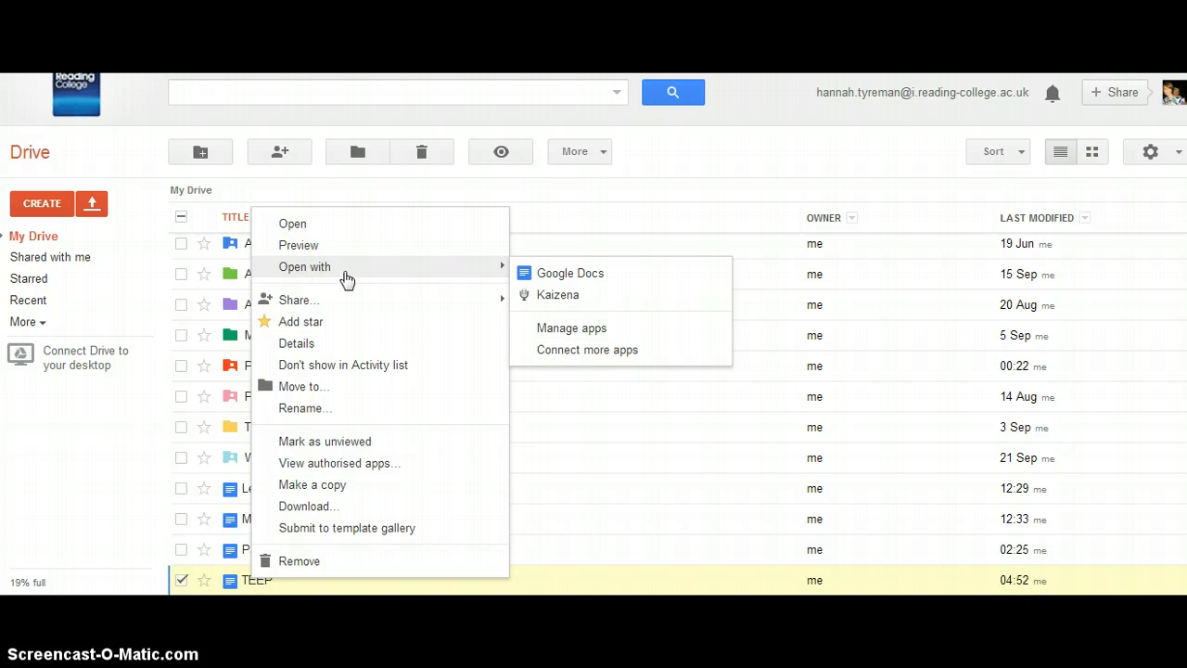
{"action": "left_click", "coordinate": [556, 299]}
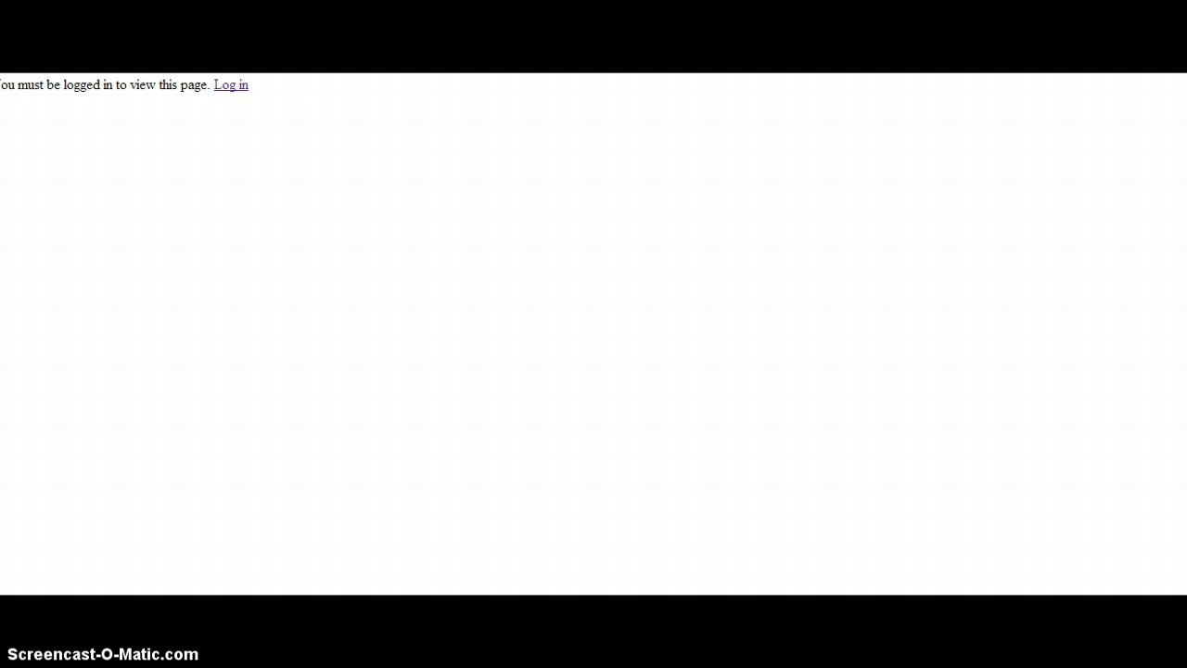
Log in to Kaizena with the first listed Google account and accept the requested permissions.
{"action": "left_click", "coordinate": [243, 85]}
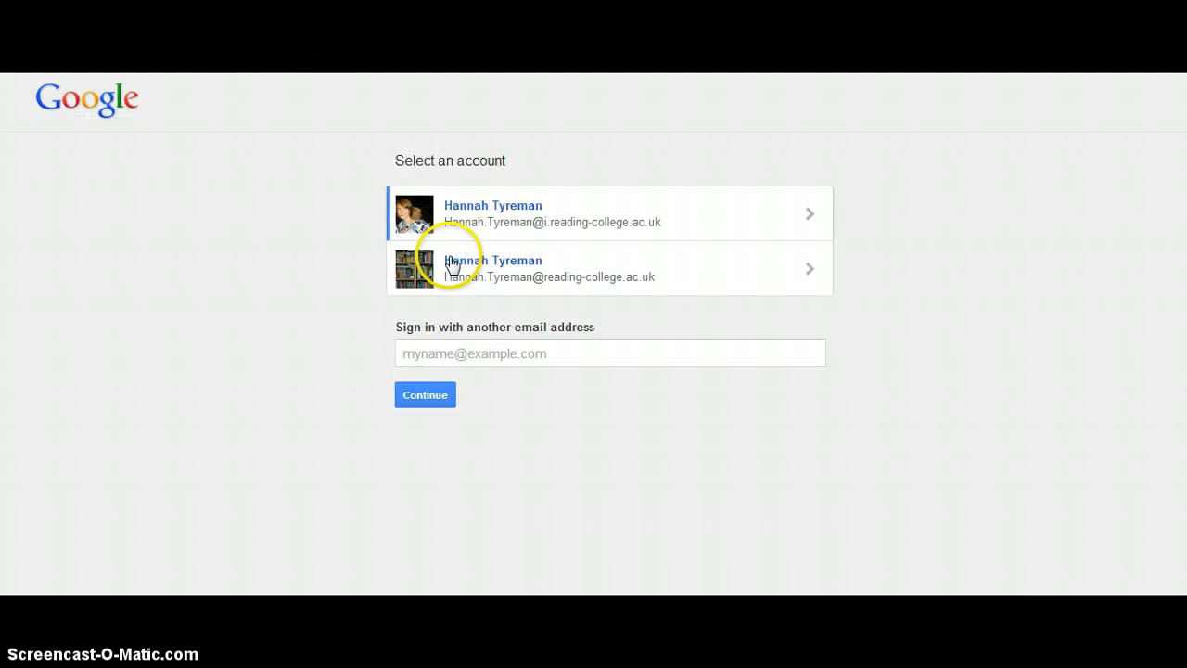
{"action": "left_click", "coordinate": [610, 214]}
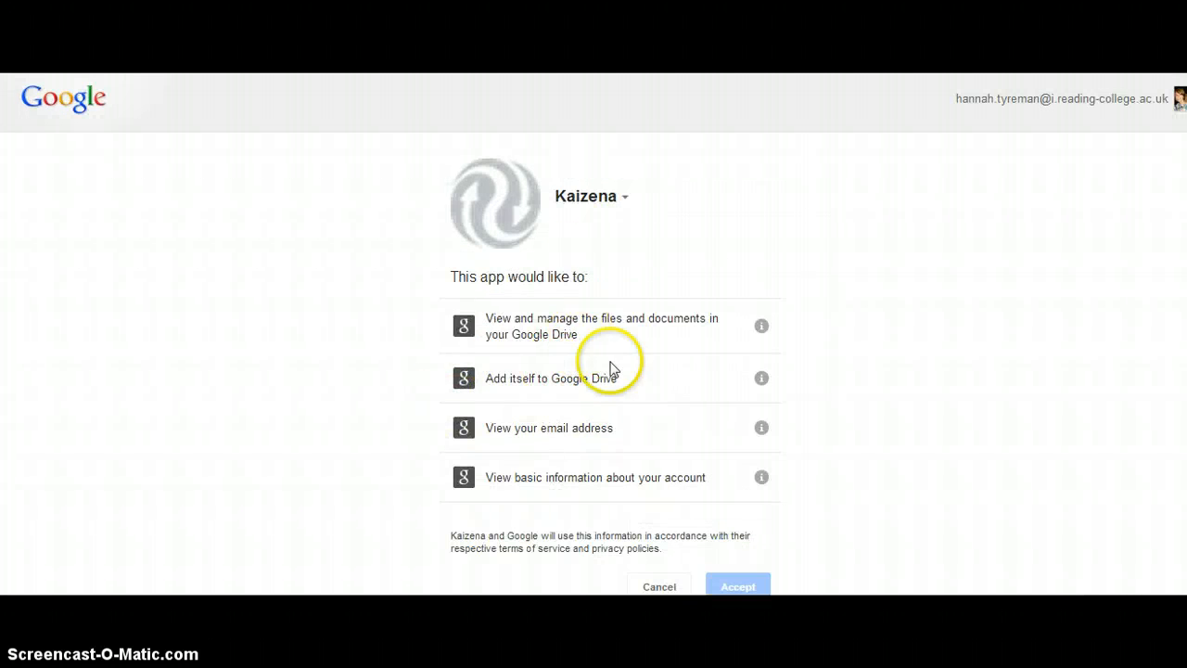
{"action": "left_click", "coordinate": [740, 586]}
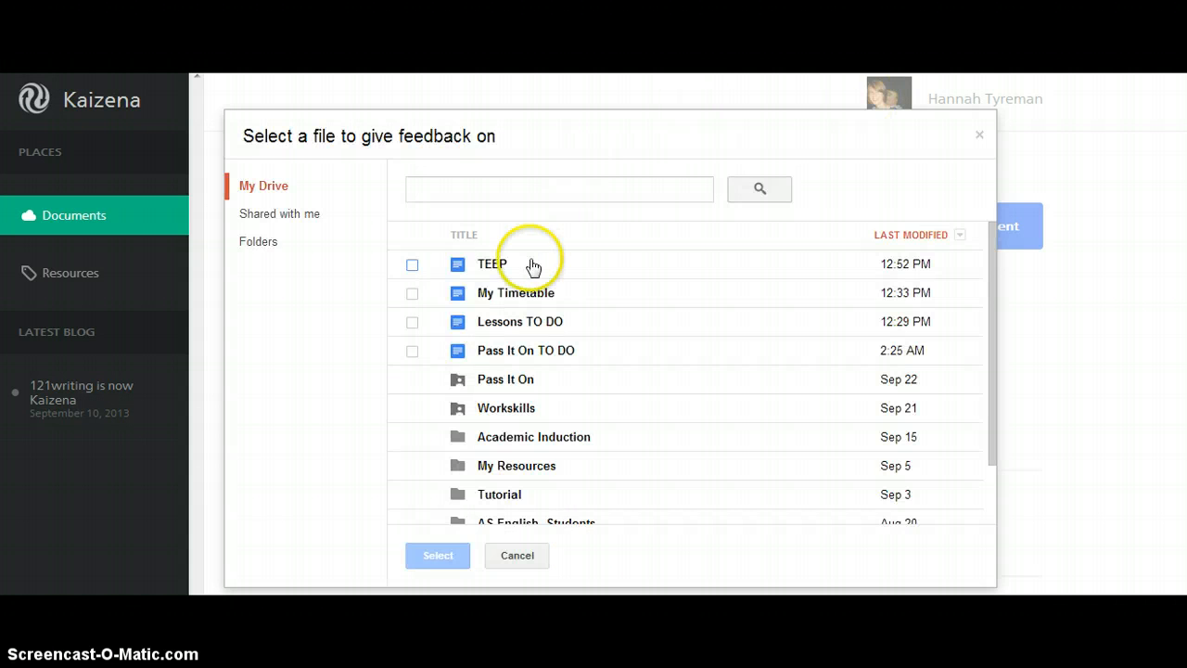
Choose the TEEP document as the file to give feedback on and look through its text.
{"action": "left_click", "coordinate": [413, 270]}
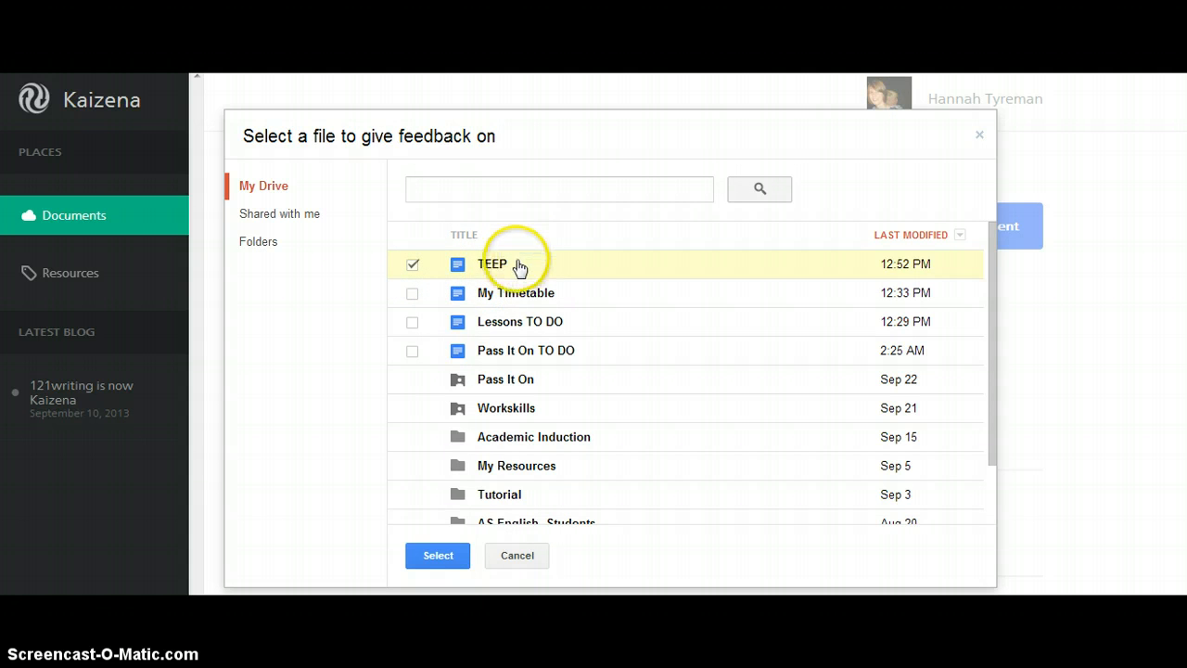
{"action": "left_click", "coordinate": [450, 562]}
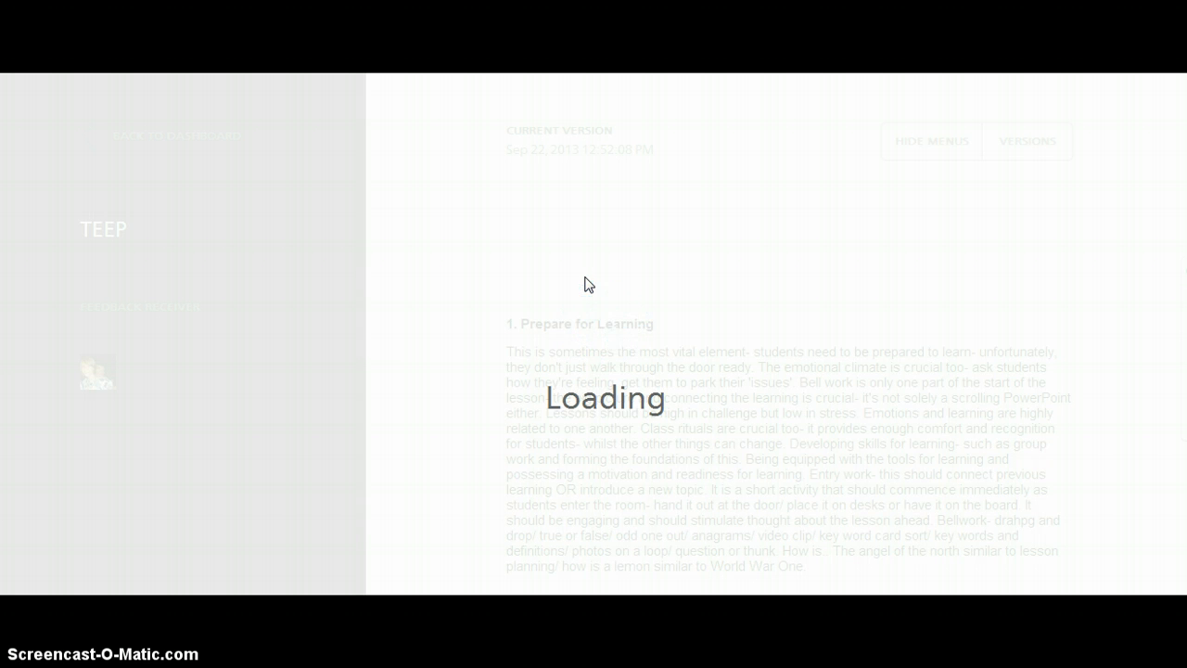
{"action": "left_click", "coordinate": [463, 163]}
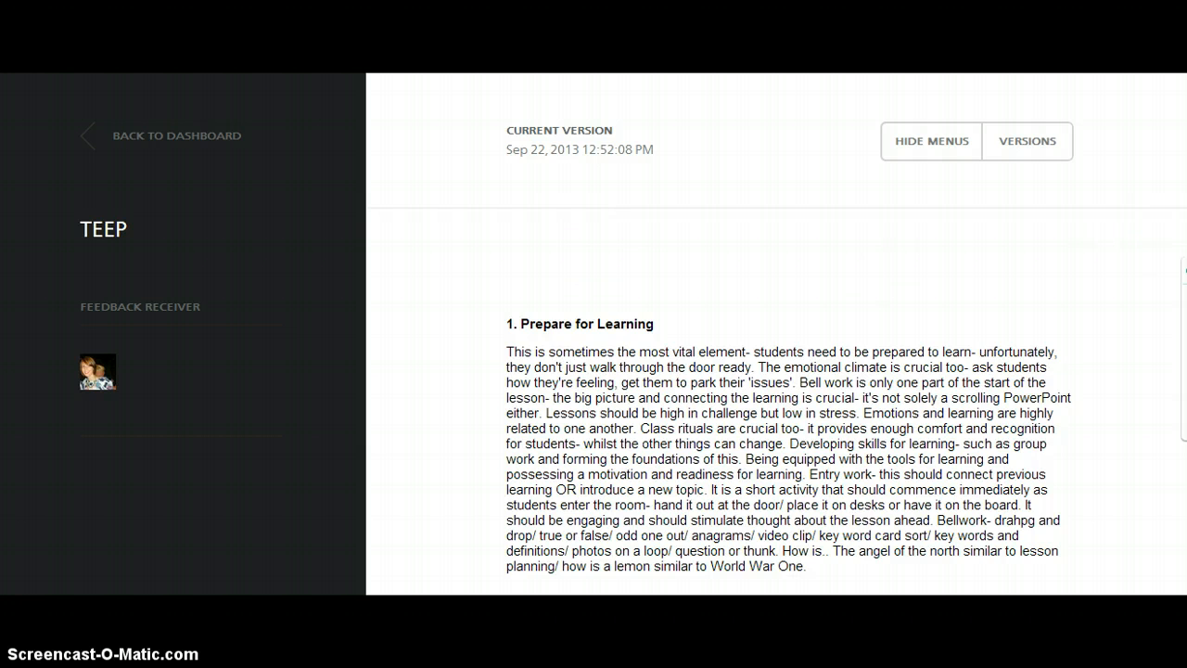
{"action": "scroll", "coordinate": [786, 390], "scroll_direction": "down", "scroll_amount": 8}
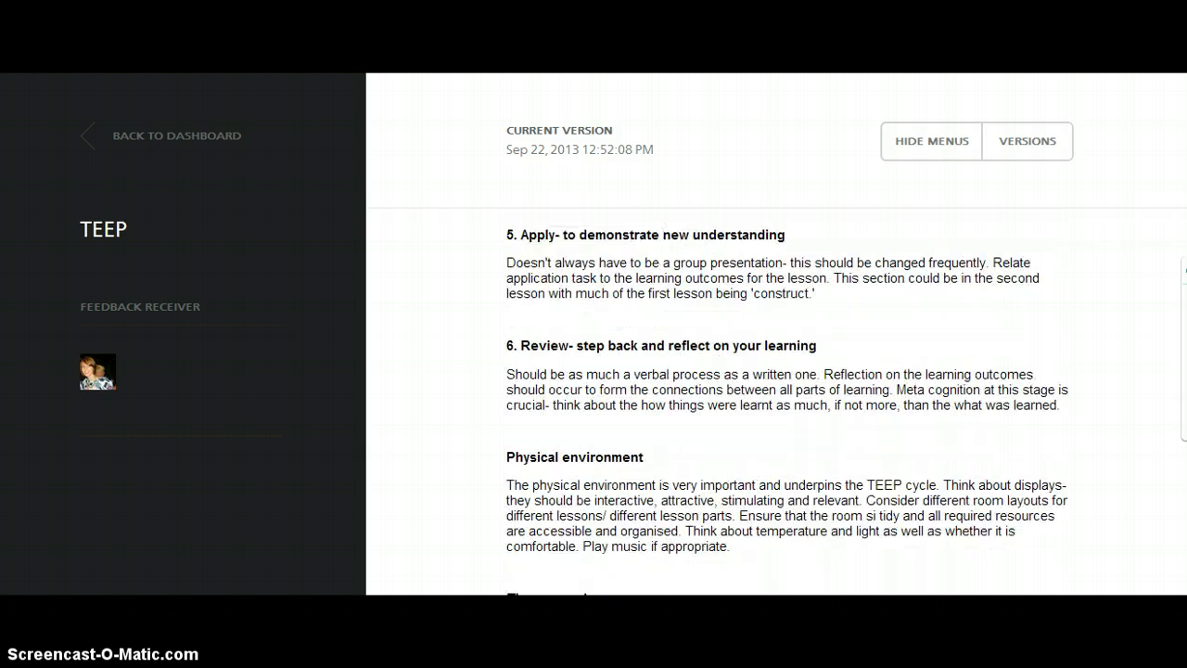
{"action": "scroll", "coordinate": [787, 389], "scroll_direction": "up", "scroll_amount": 8}
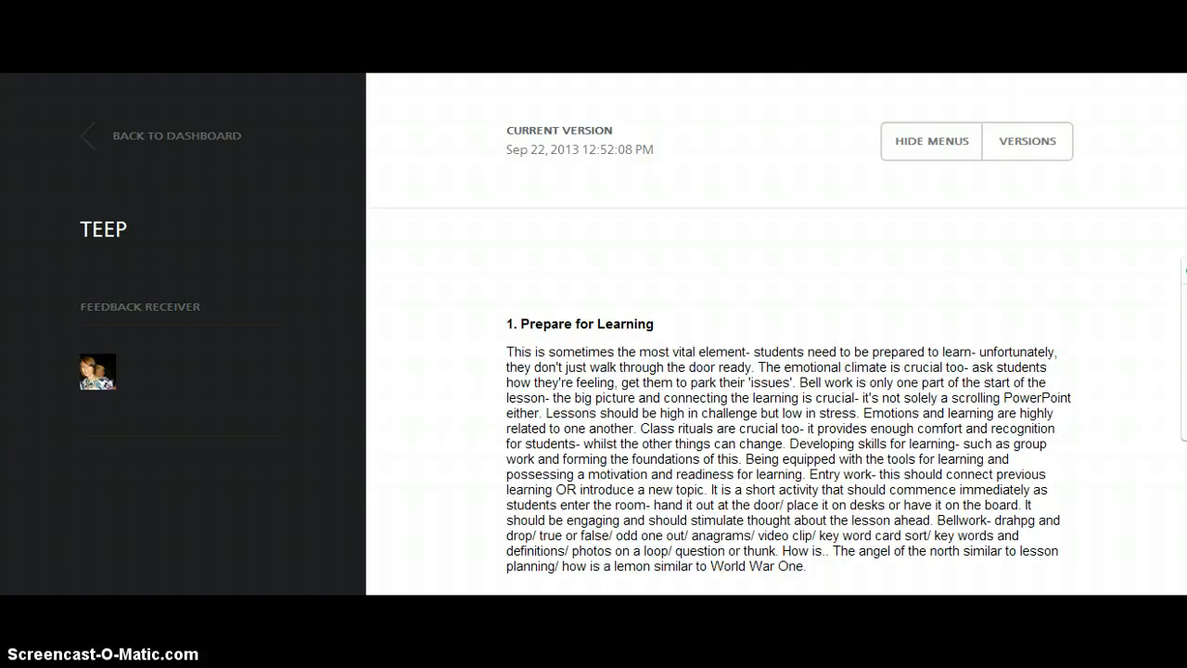
{"action": "left_click", "coordinate": [510, 350]}
{"action": "left_click_drag", "start_coordinate": [510, 350], "coordinate": [695, 351]}
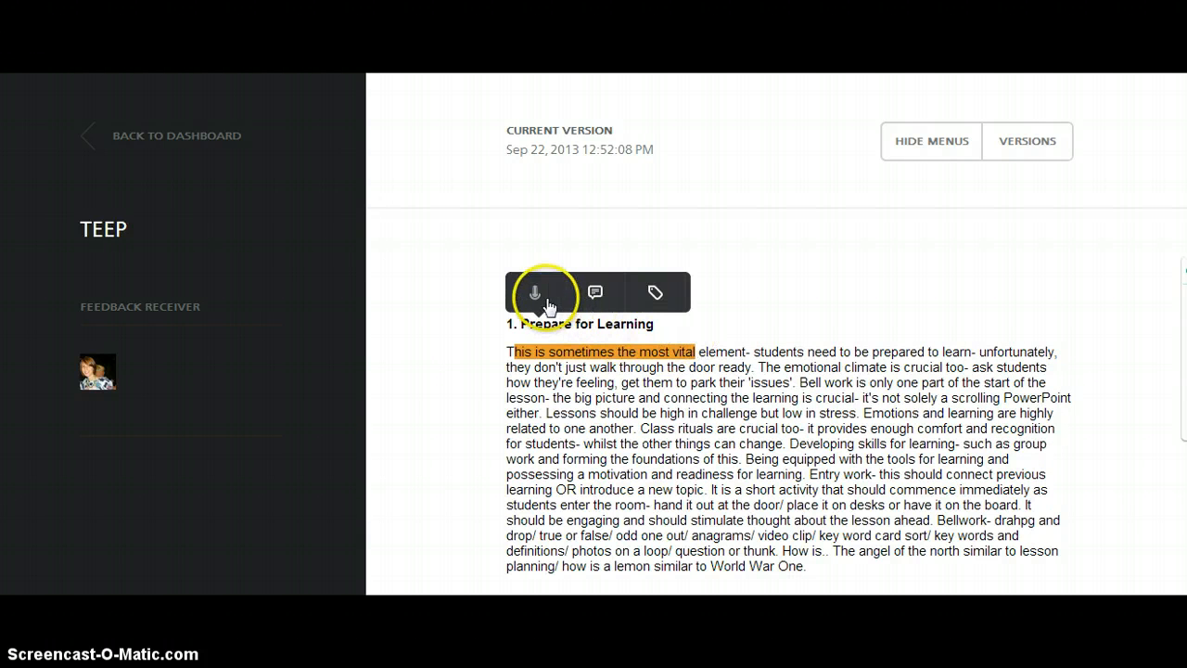
{"action": "left_click", "coordinate": [595, 294]}
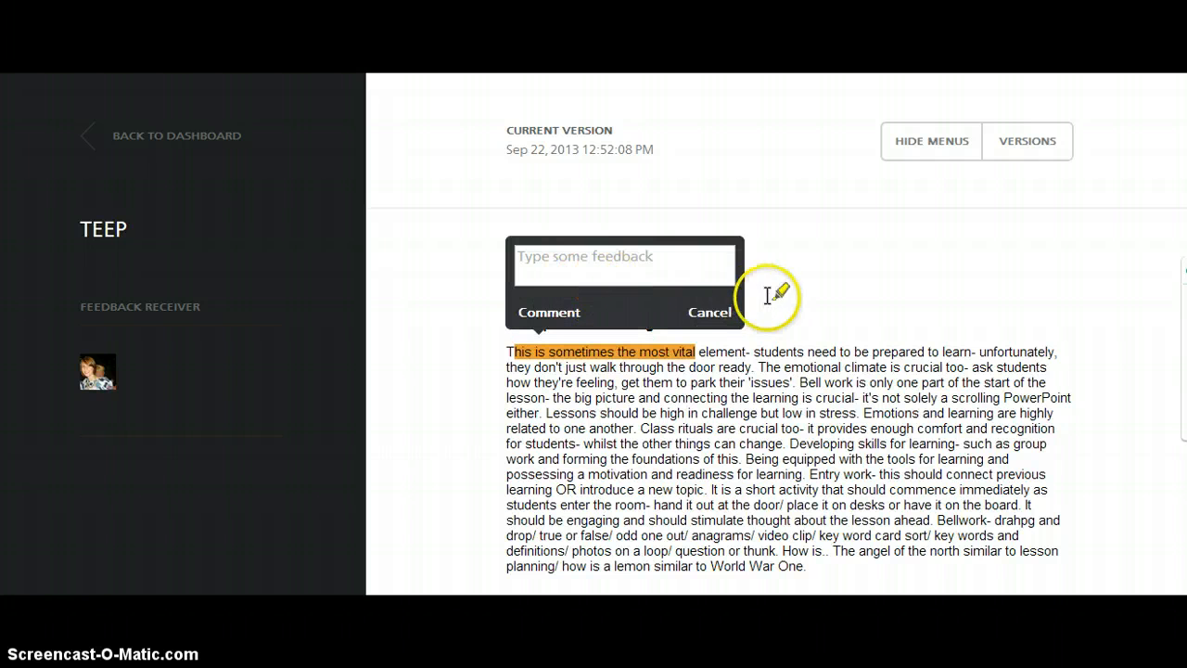
{"action": "left_click", "coordinate": [707, 314]}
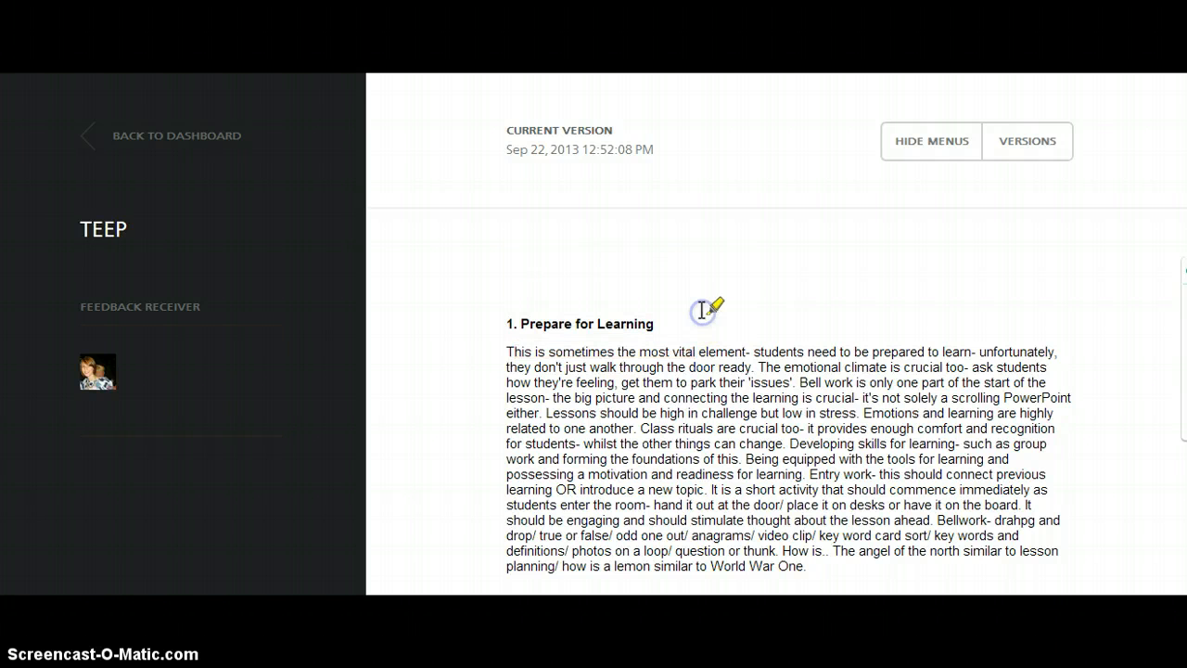
Highlight "This is sometimes the most vital element" under Prepare for Learning and record a voice comment on it.
{"action": "left_click", "coordinate": [533, 356]}
{"action": "left_click_drag", "start_coordinate": [533, 355], "coordinate": [746, 348]}
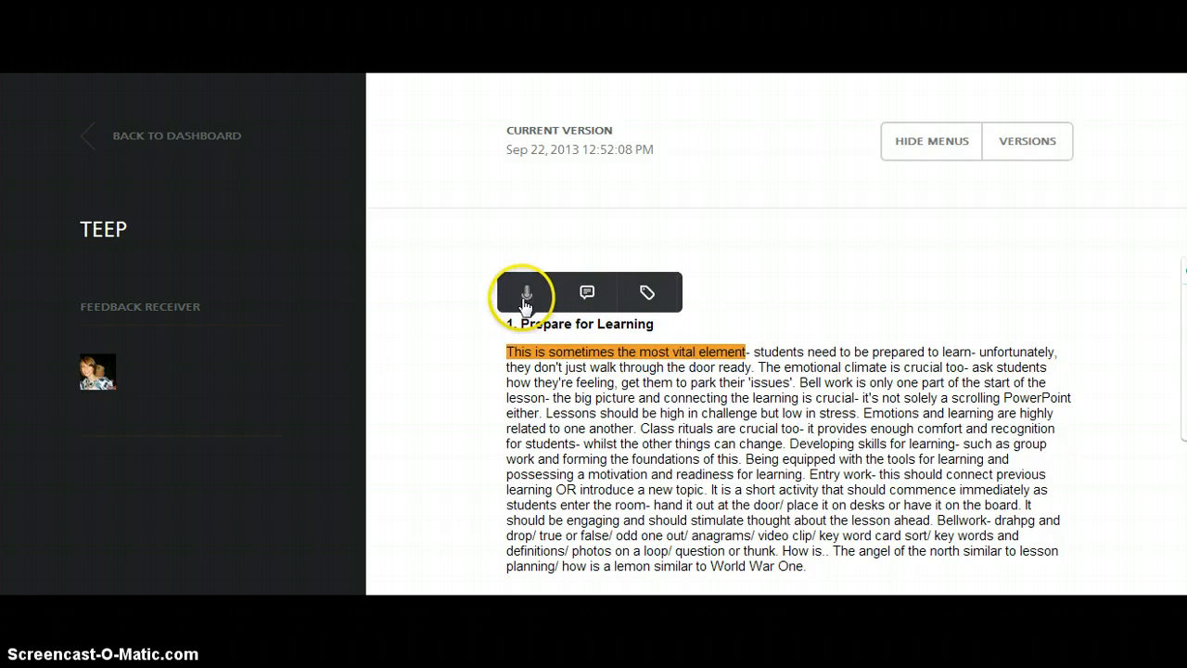
{"action": "left_click", "coordinate": [525, 295]}
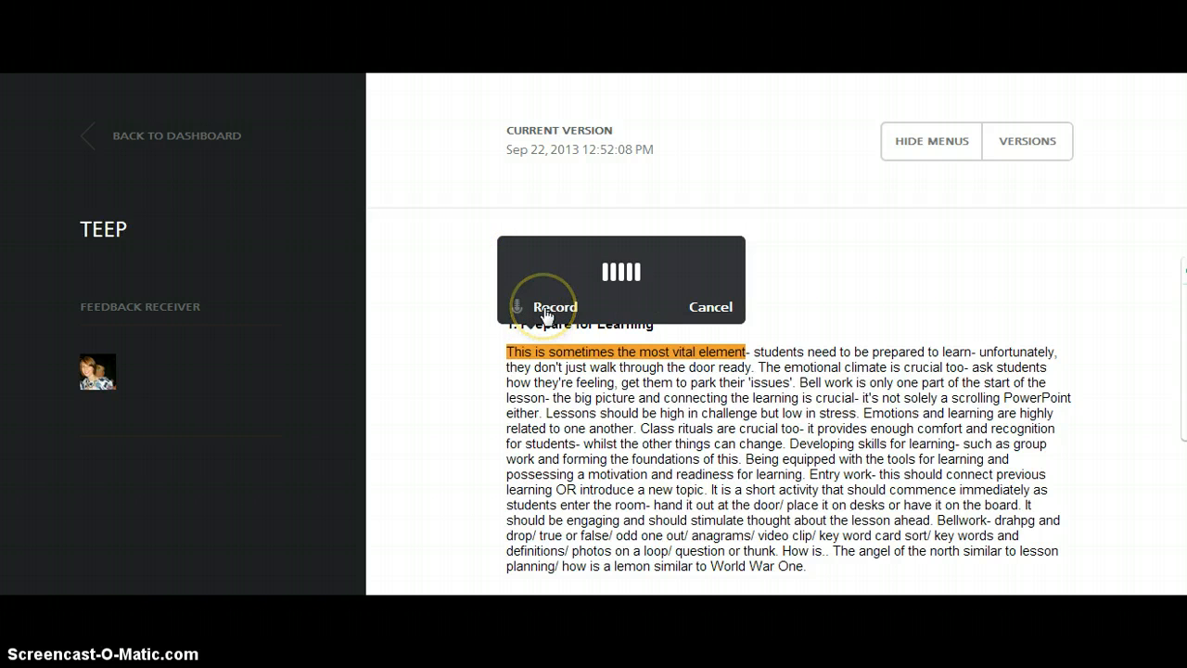
{"action": "left_click", "coordinate": [530, 341]}
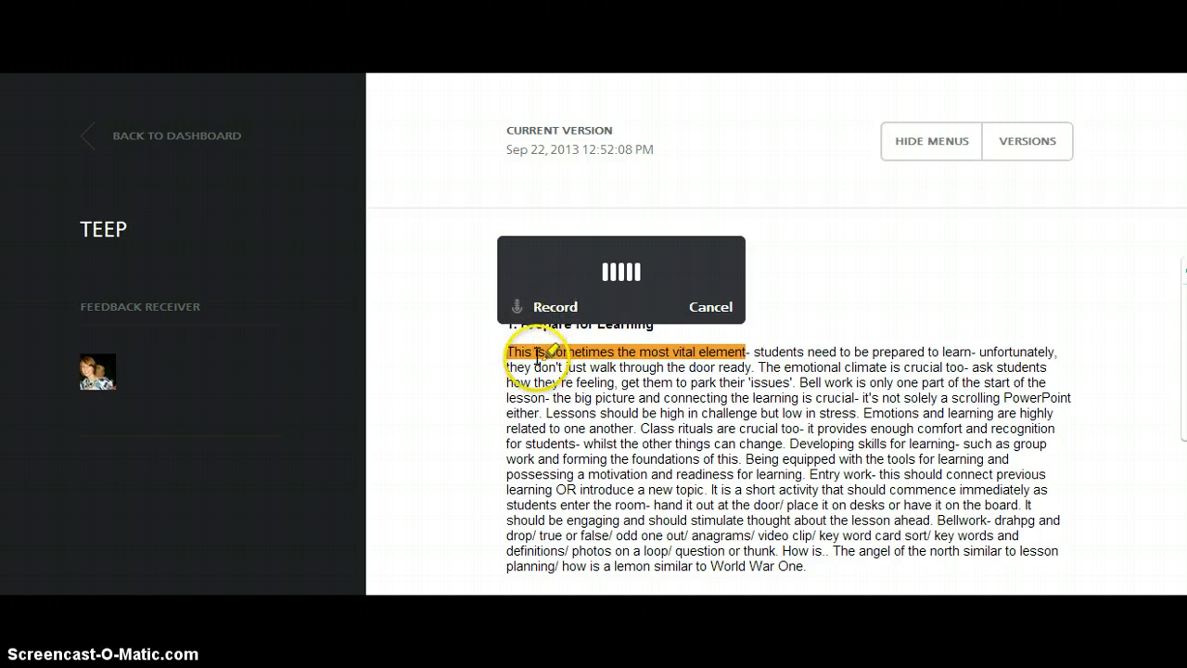
{"action": "left_click", "coordinate": [547, 306]}
{"action": "left_click", "coordinate": [547, 308]}
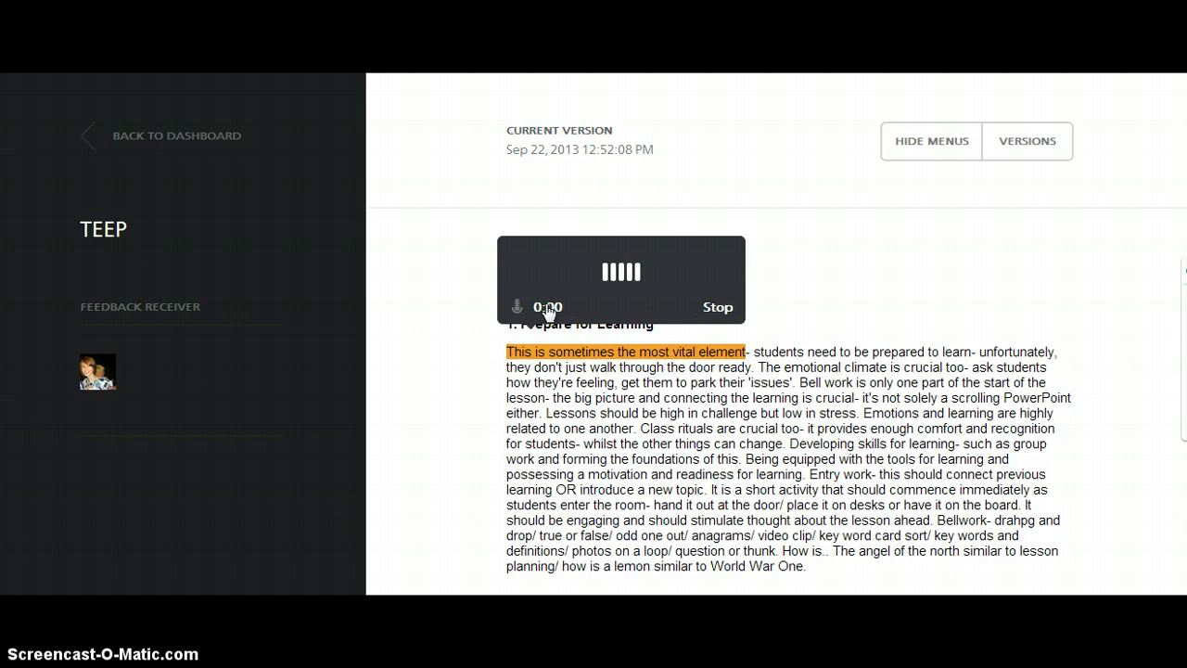
{"action": "left_click", "coordinate": [563, 317]}
{"action": "left_click", "coordinate": [716, 306]}
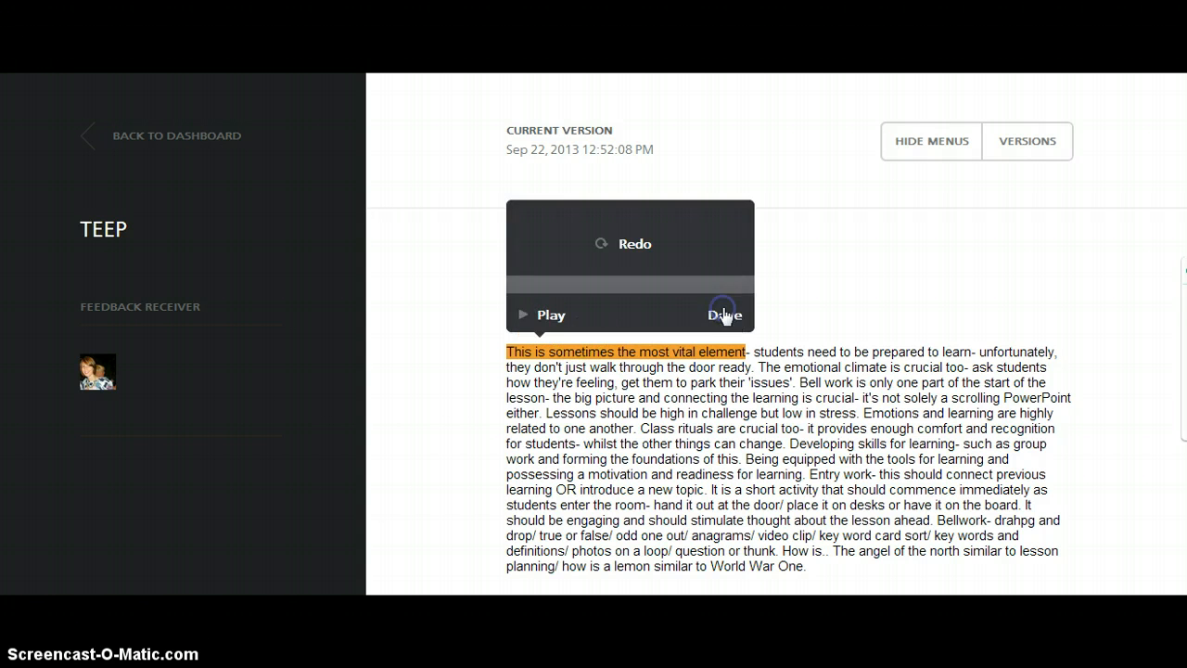
Play back the recorded voice comment and save it to the highlight.
{"action": "left_click", "coordinate": [551, 315]}
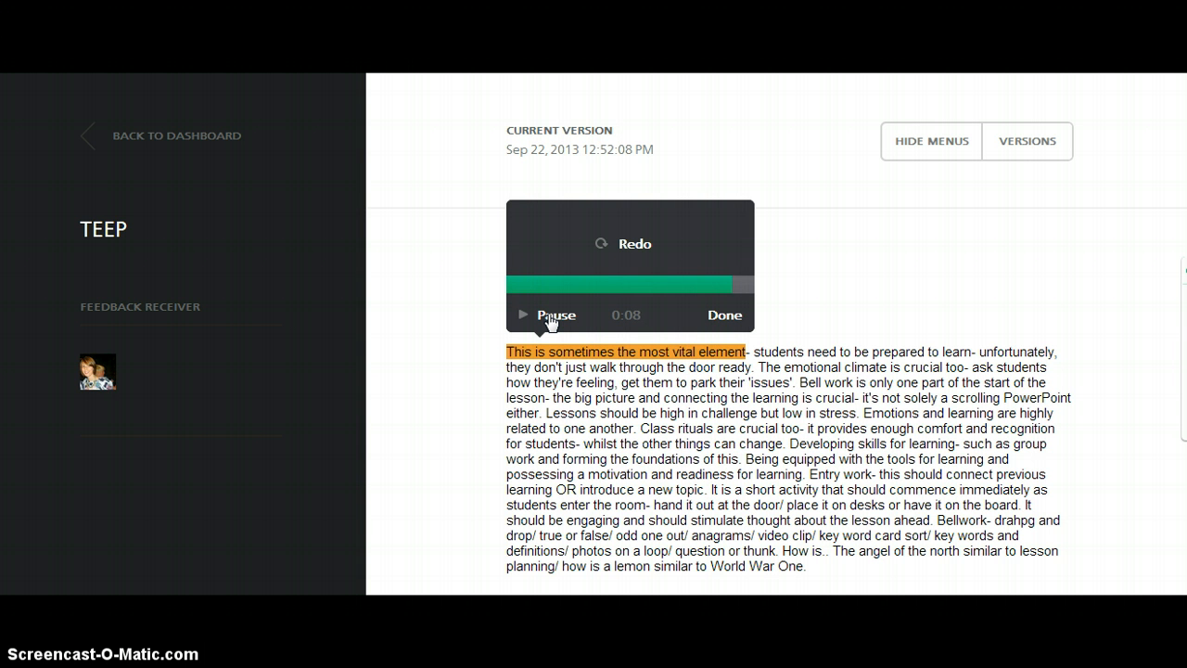
{"action": "left_click", "coordinate": [722, 316]}
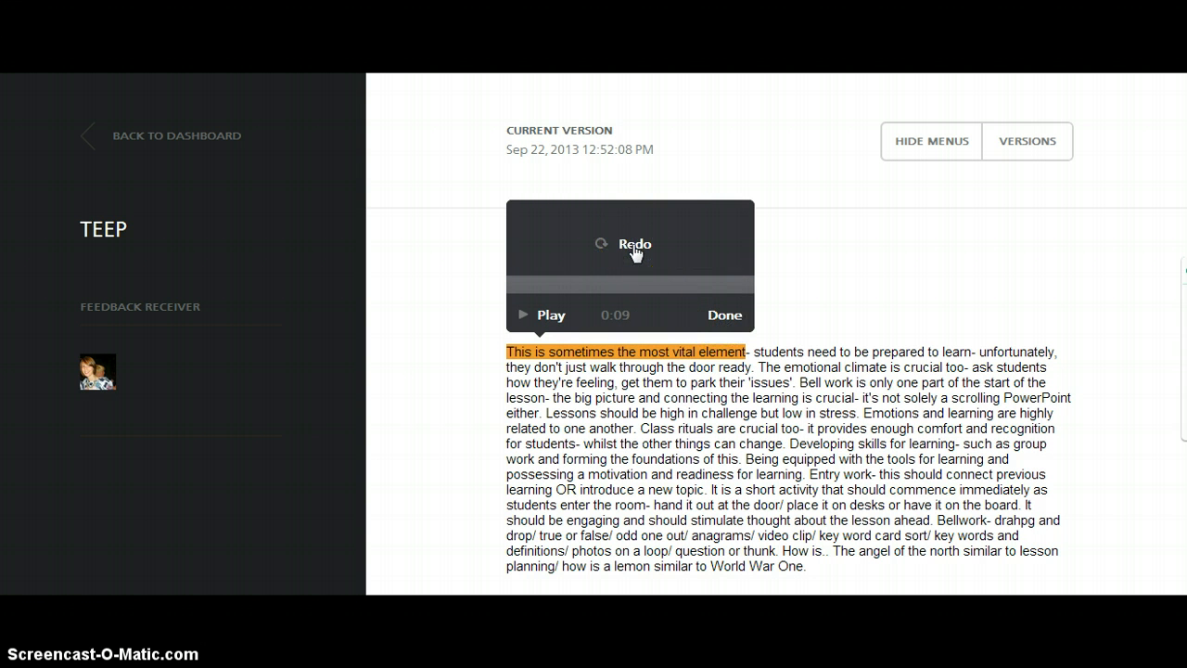
{"action": "left_click", "coordinate": [720, 316]}
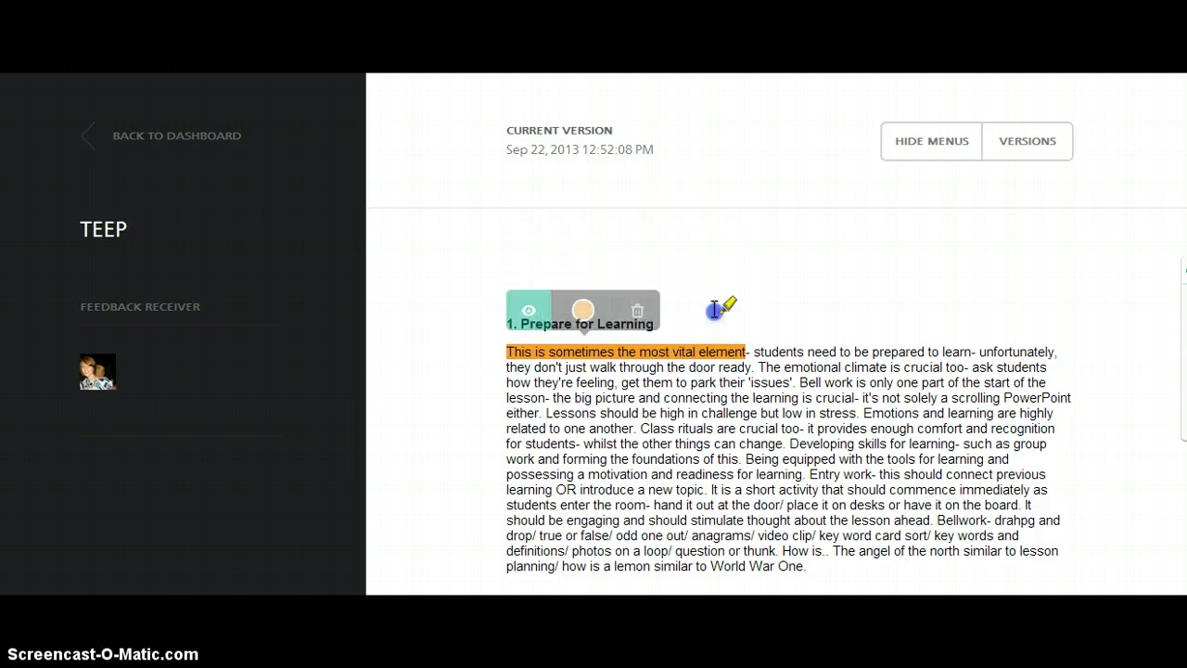
View the feedback details of the highlighted phrase, including its voice comment, and close them.
{"action": "left_click", "coordinate": [531, 315]}
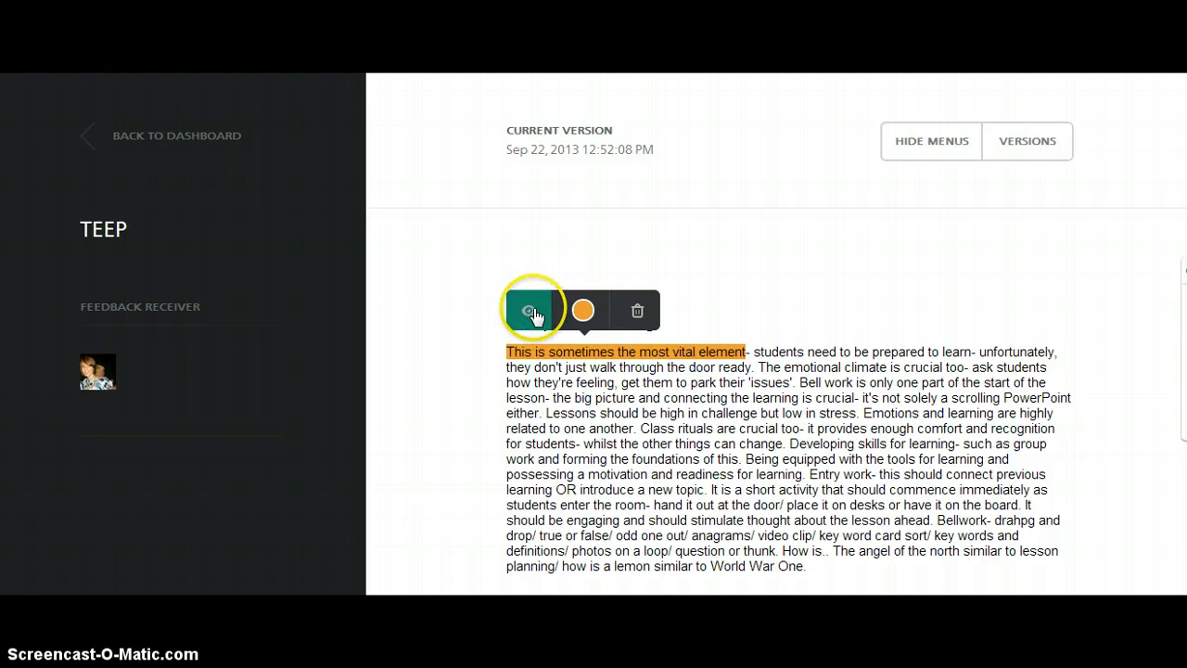
{"action": "left_click", "coordinate": [533, 315]}
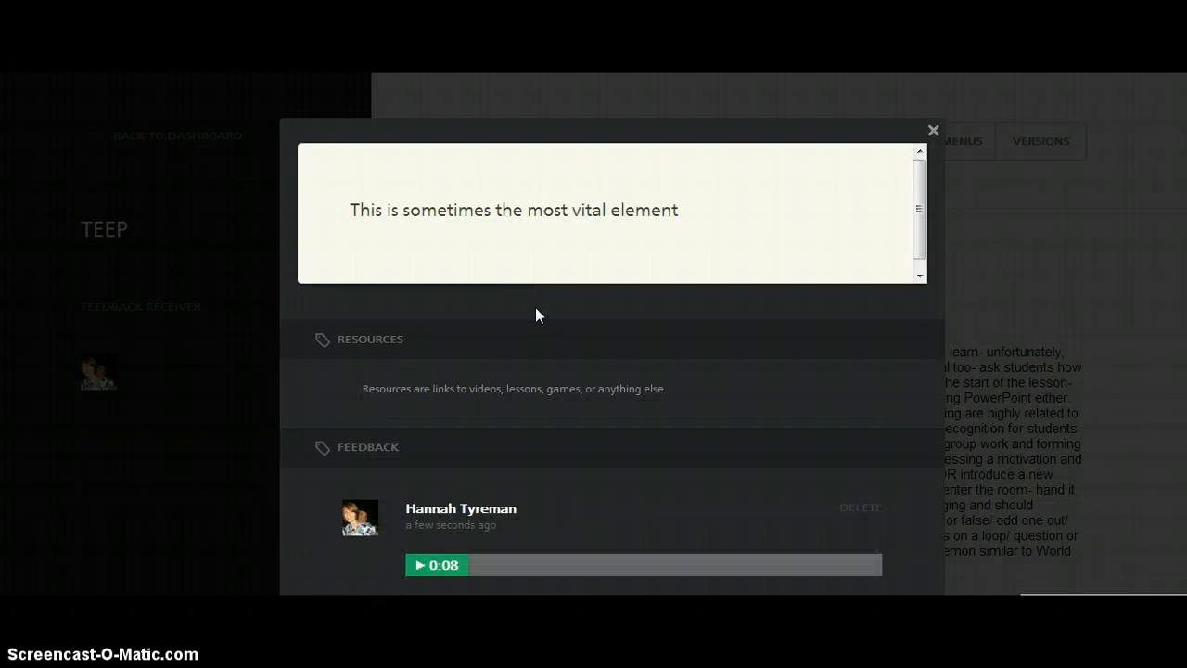
{"action": "left_click", "coordinate": [417, 565]}
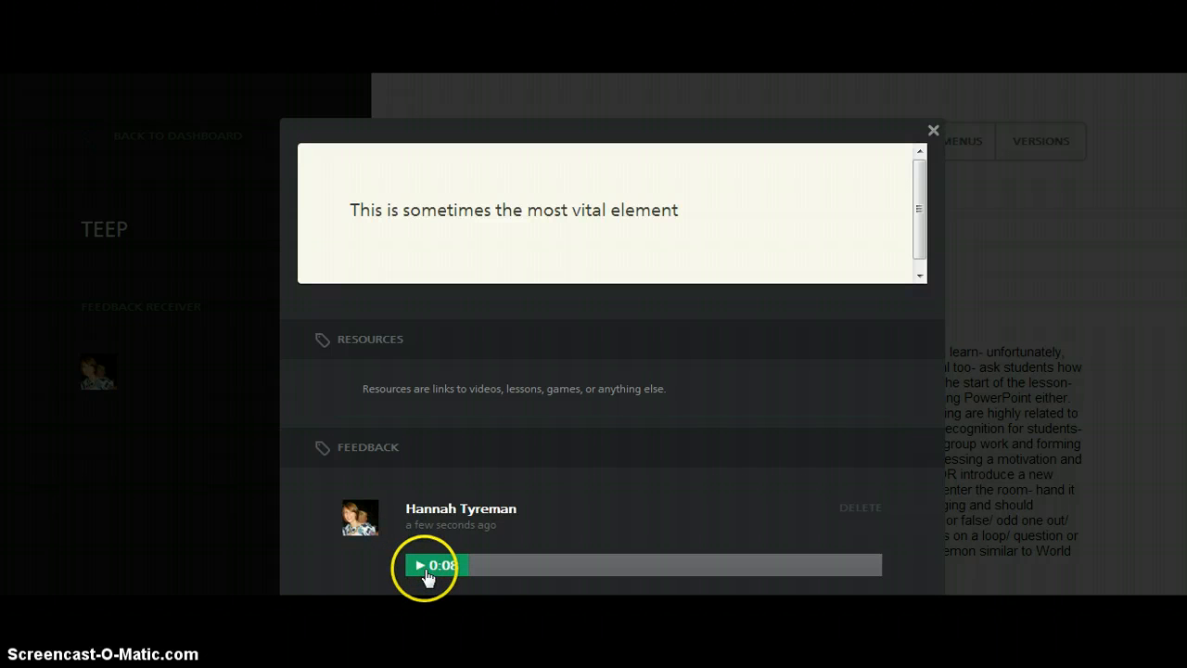
{"action": "left_click", "coordinate": [932, 129]}
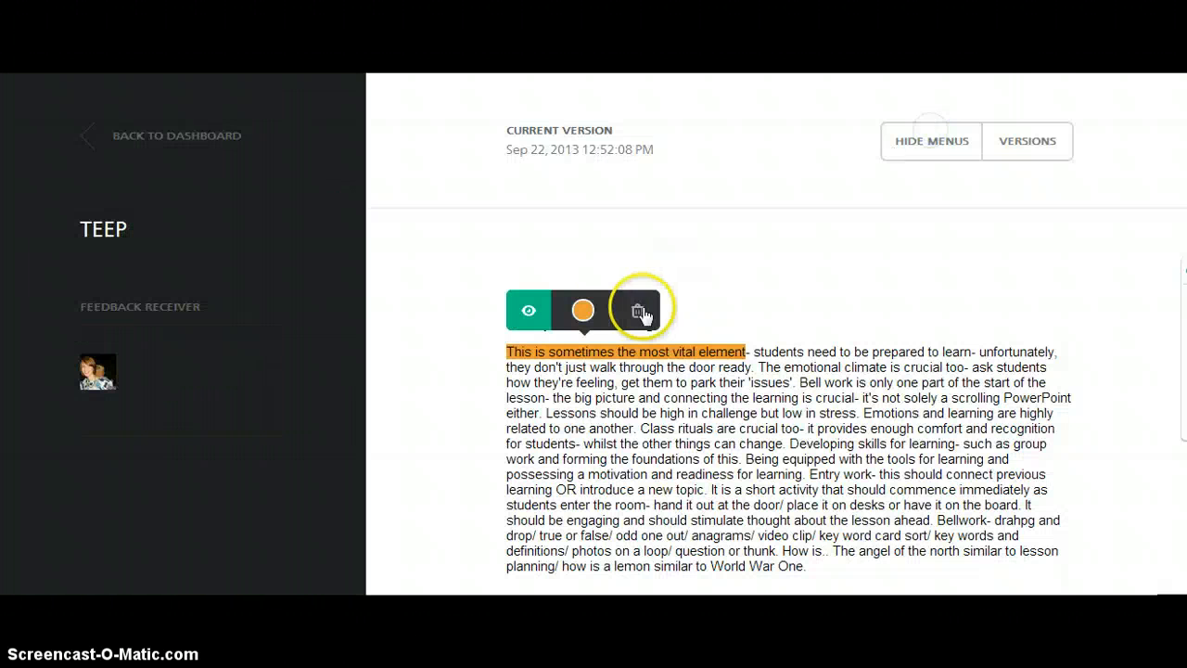
Change the colour of the highlight on "This is sometimes the most vital element" to reddish orange.
{"action": "left_click", "coordinate": [582, 311]}
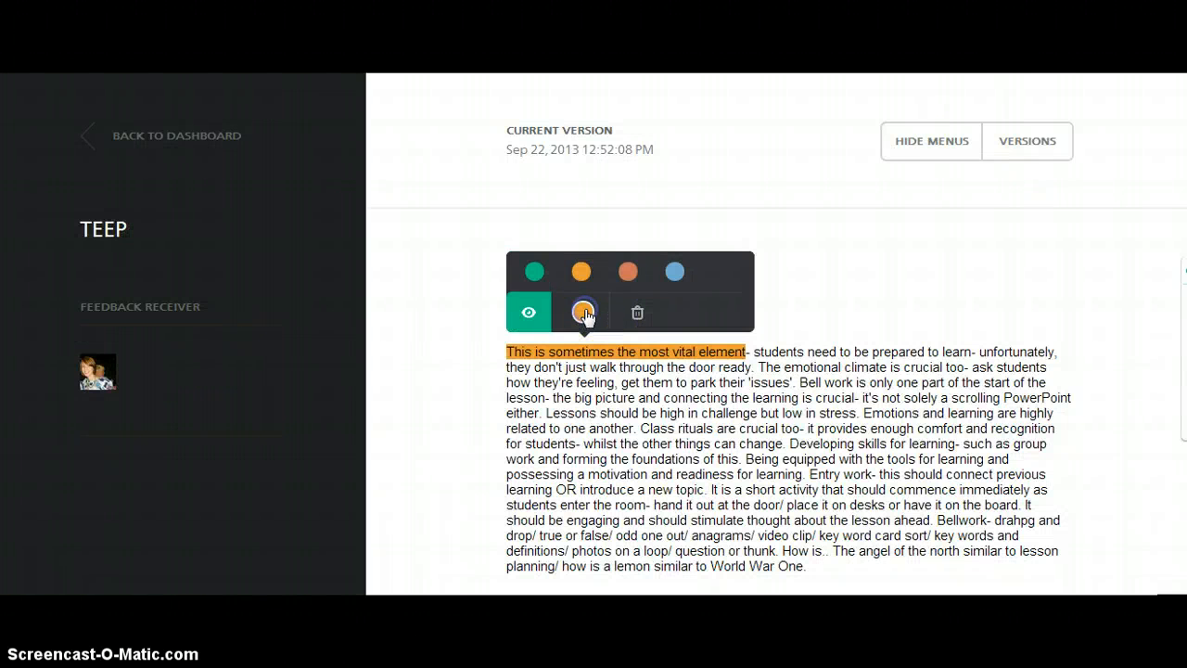
{"action": "left_click", "coordinate": [628, 275]}
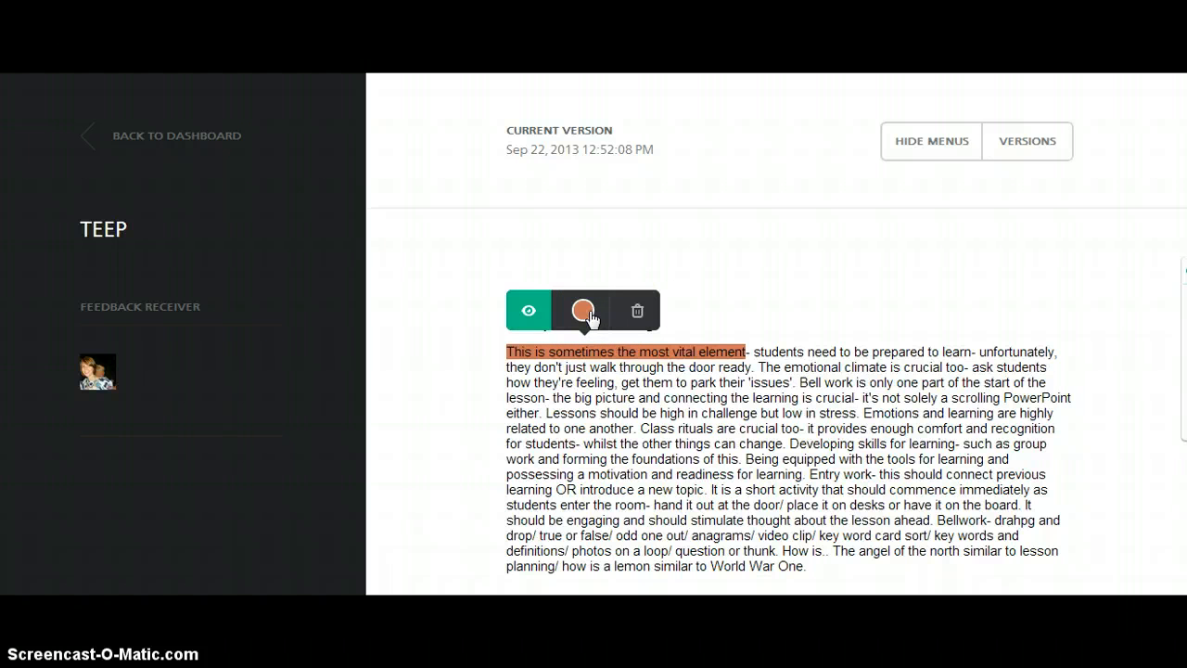
{"action": "left_click", "coordinate": [586, 312]}
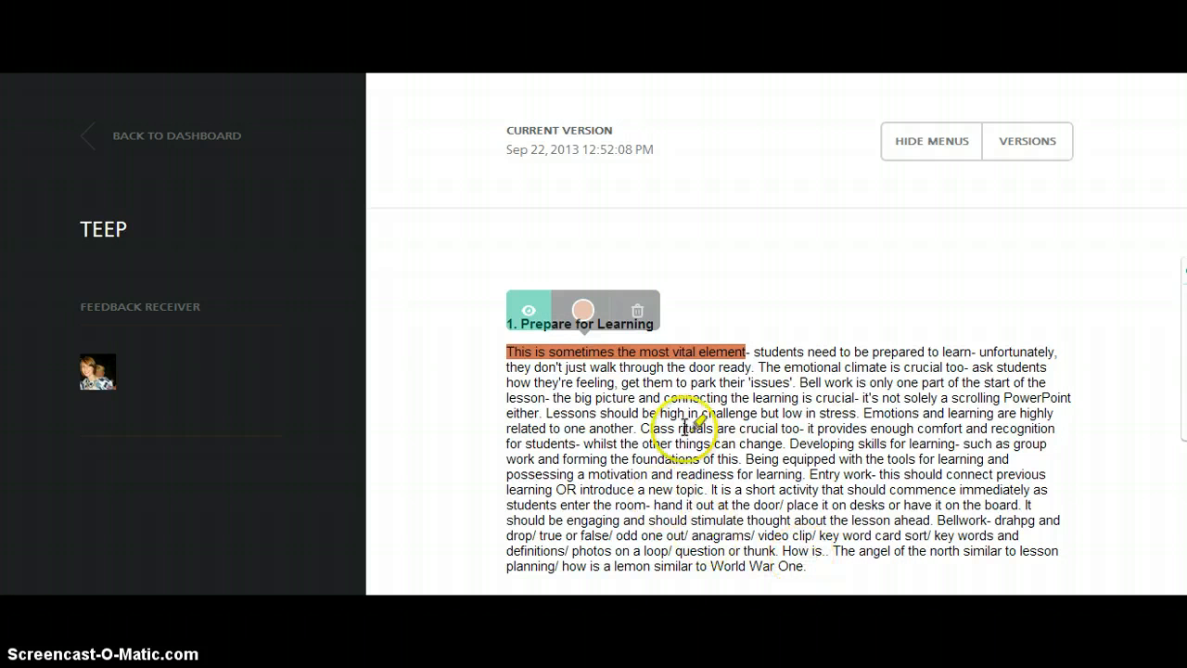
Delete the highlight on "This is sometimes the most vital element" together with its voice comment.
{"action": "left_click", "coordinate": [634, 316]}
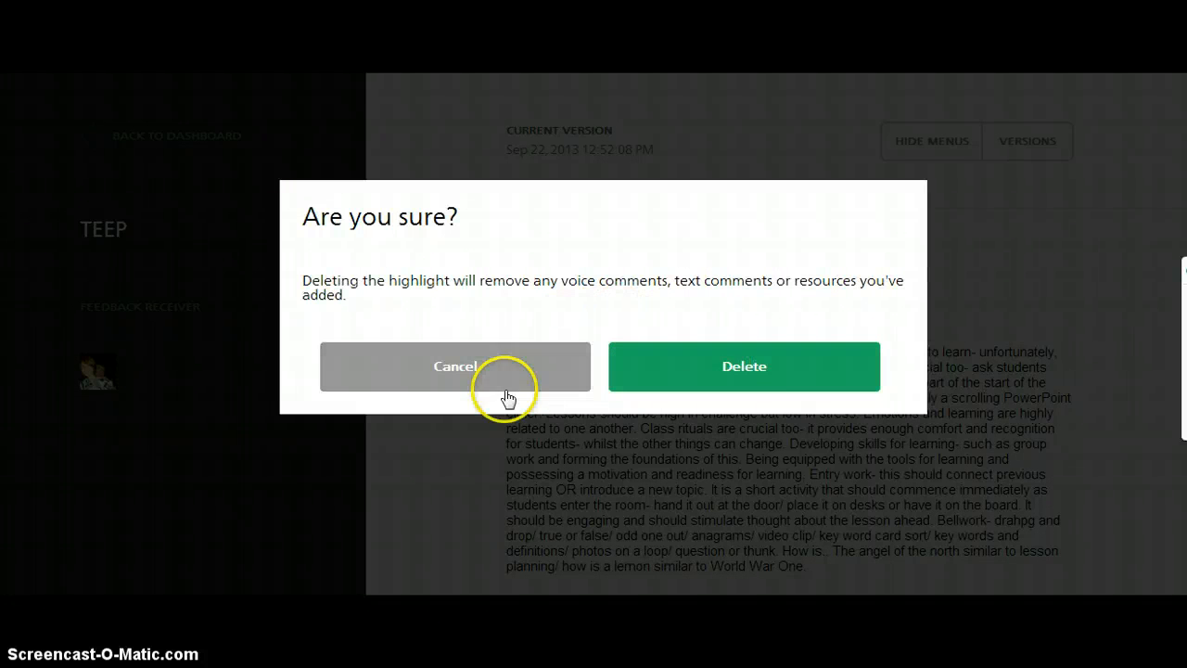
{"action": "left_click", "coordinate": [758, 367]}
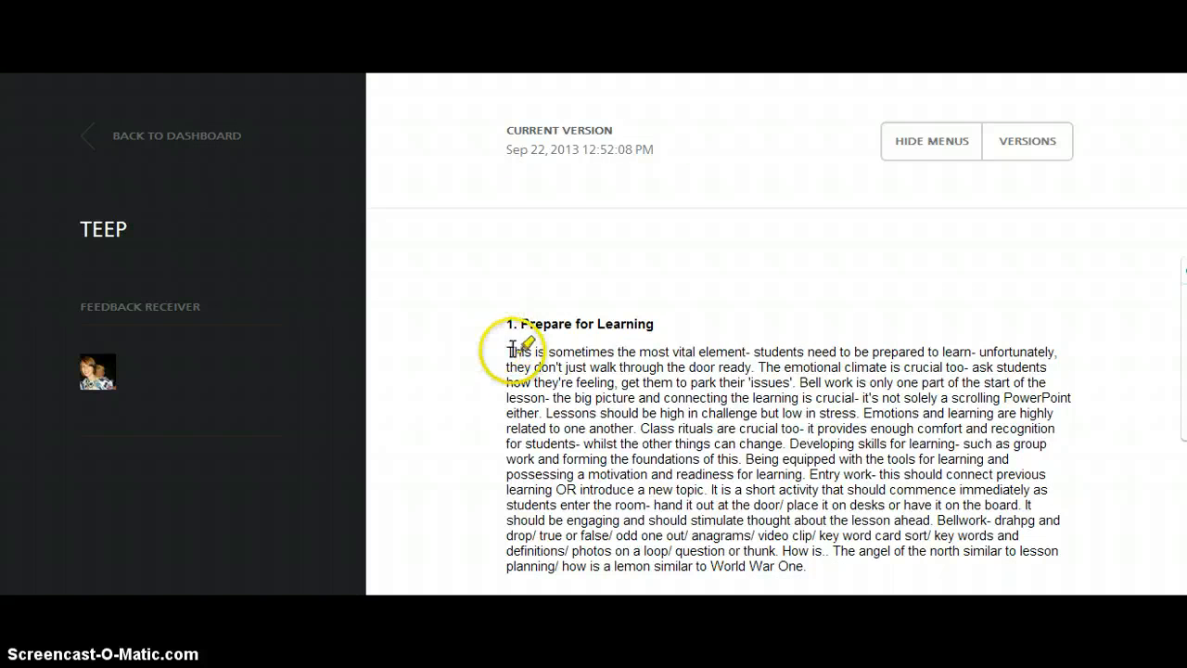
Highlight "This is sometimes the most vital element" again in orange, then record and save a new voice comment on it.
{"action": "left_click_drag", "start_coordinate": [512, 350], "coordinate": [748, 347]}
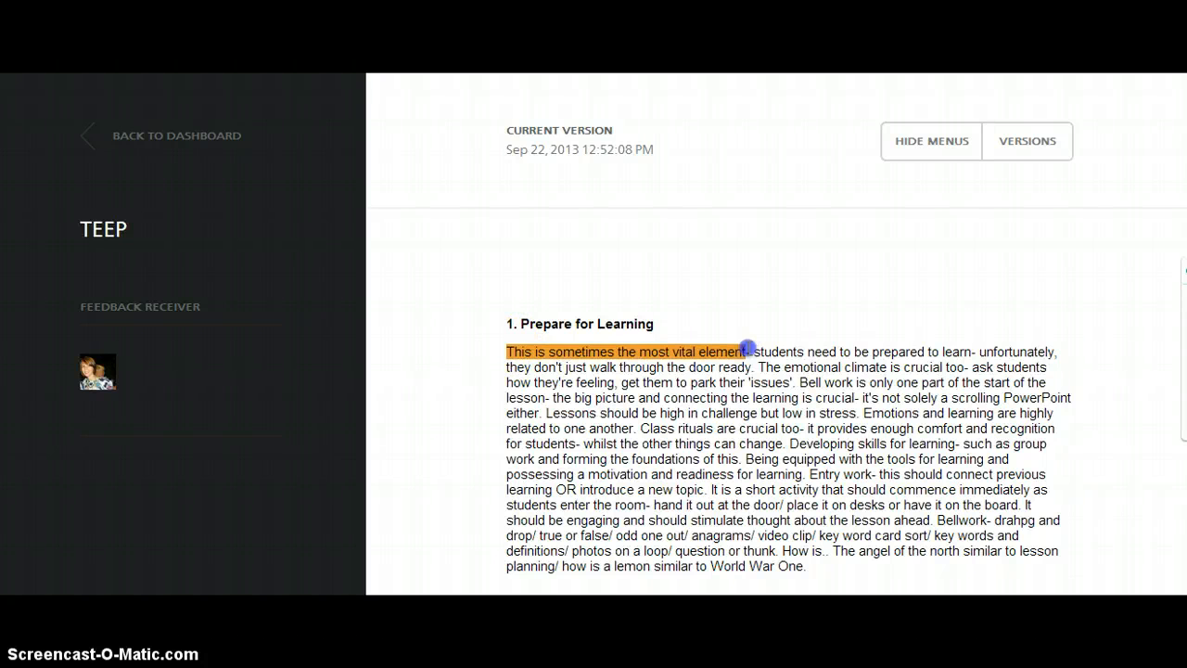
{"action": "left_click", "coordinate": [526, 293]}
{"action": "left_click", "coordinate": [535, 314]}
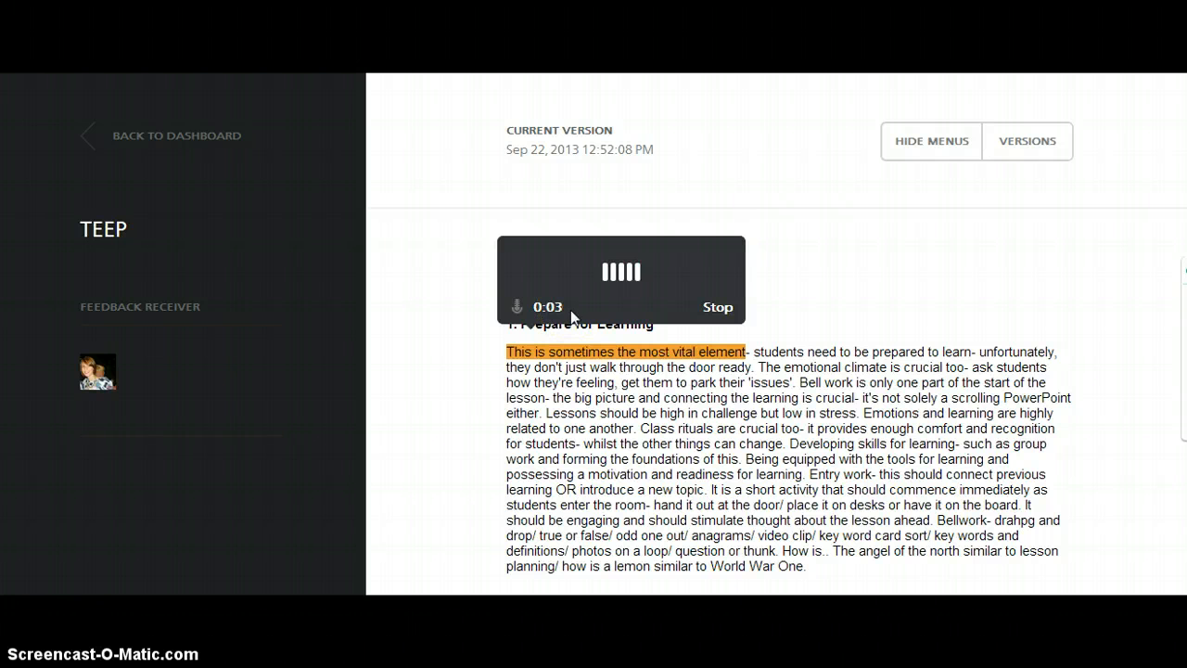
{"action": "left_click", "coordinate": [572, 318]}
{"action": "left_click", "coordinate": [717, 309]}
{"action": "left_click", "coordinate": [716, 316]}
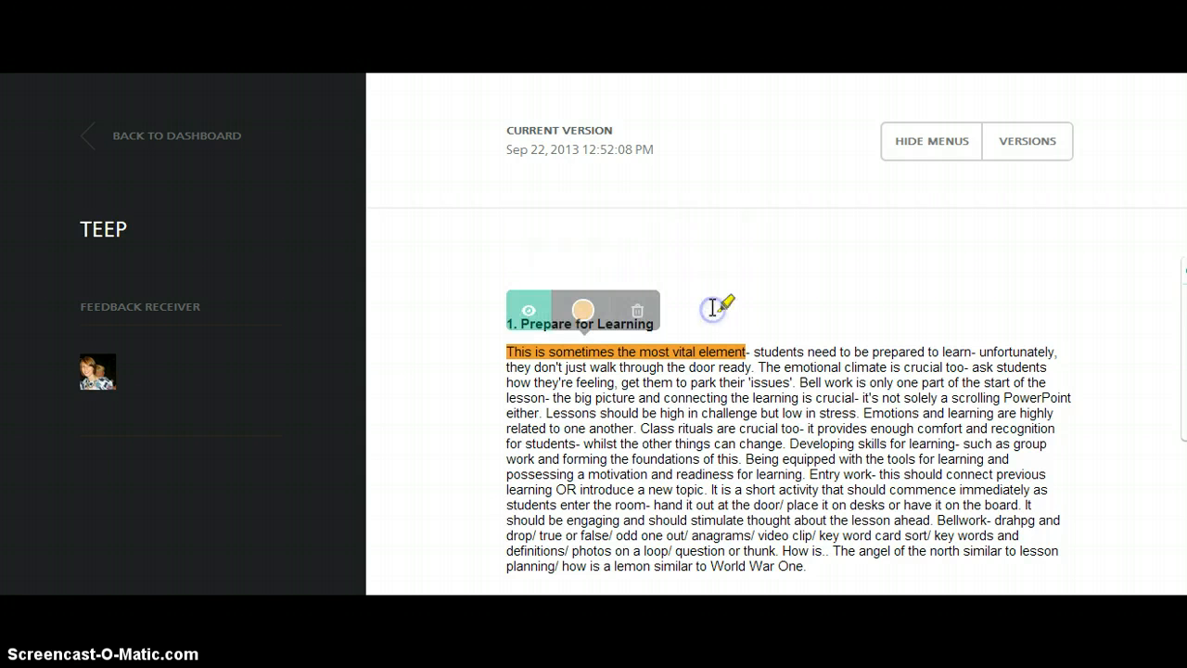
Hide the highlight menus in the document and show them again.
{"action": "left_click", "coordinate": [918, 144]}
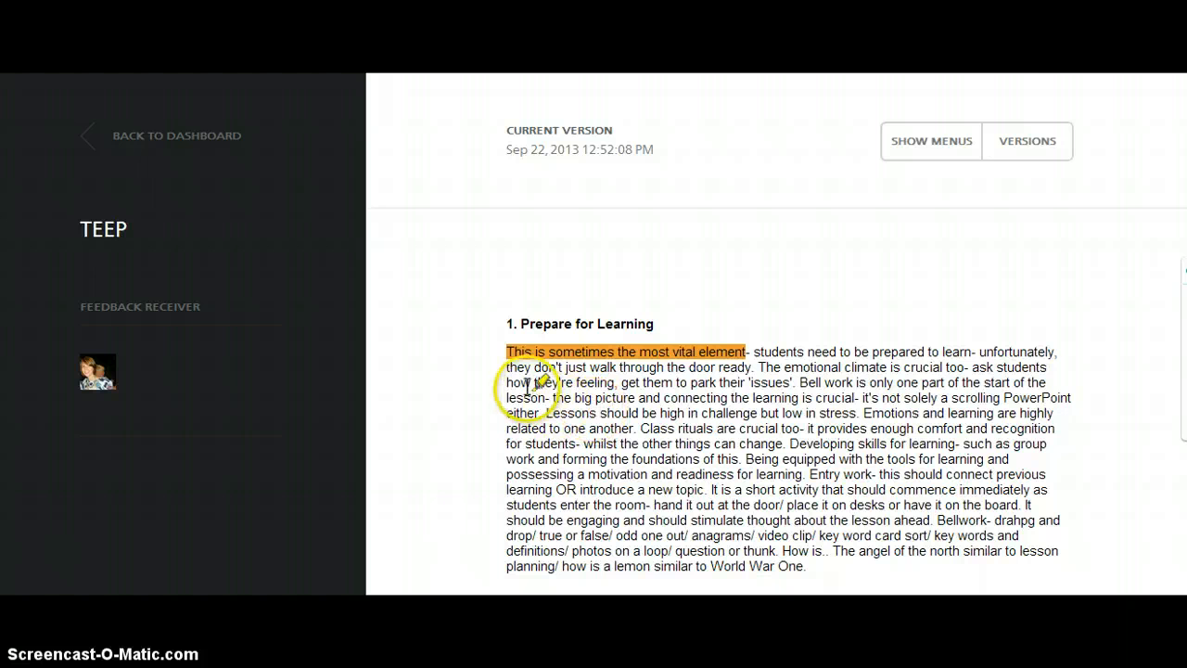
{"action": "left_click", "coordinate": [951, 141]}
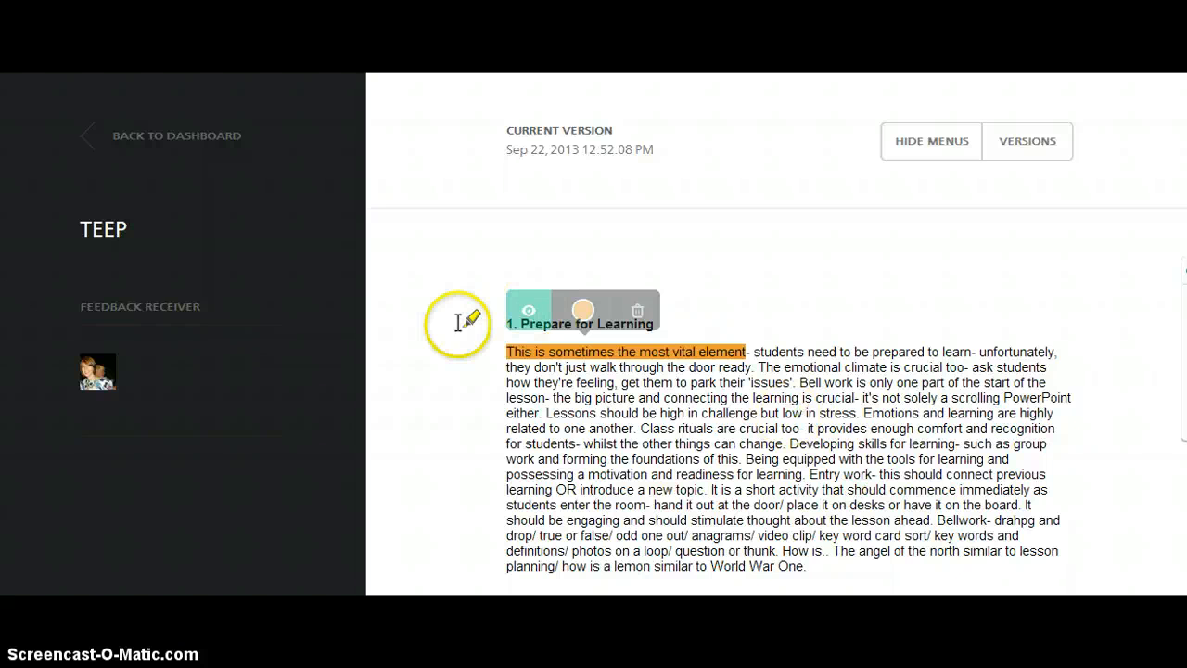
View the resources and feedback of the re-created highlight under Prepare for Learning, and return to the document.
{"action": "left_click", "coordinate": [526, 313]}
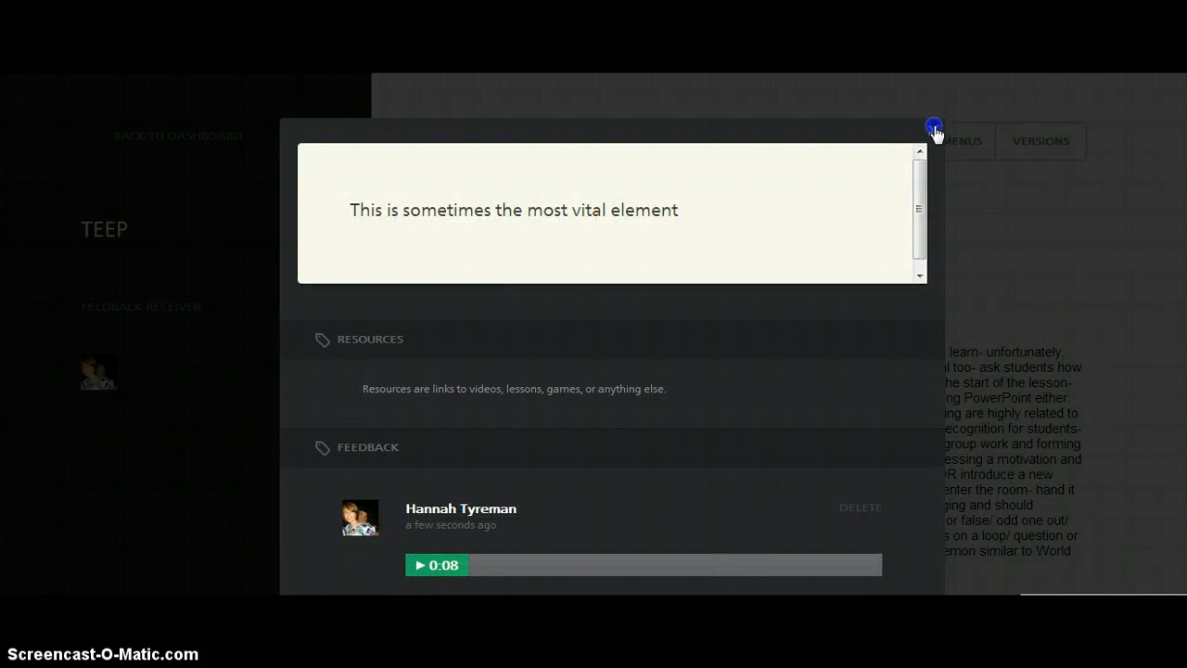
{"action": "left_click", "coordinate": [933, 130]}
{"action": "scroll", "coordinate": [788, 445], "scroll_direction": "down", "scroll_amount": 3}
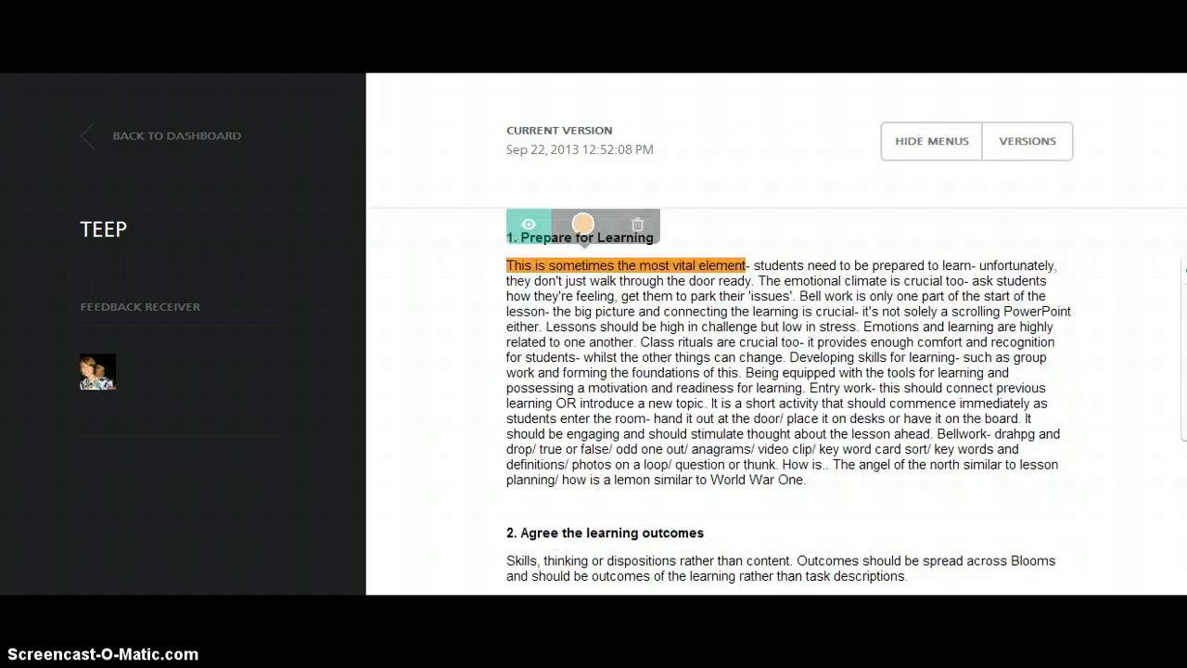
{"action": "scroll", "coordinate": [788, 445], "scroll_direction": "up", "scroll_amount": 3}
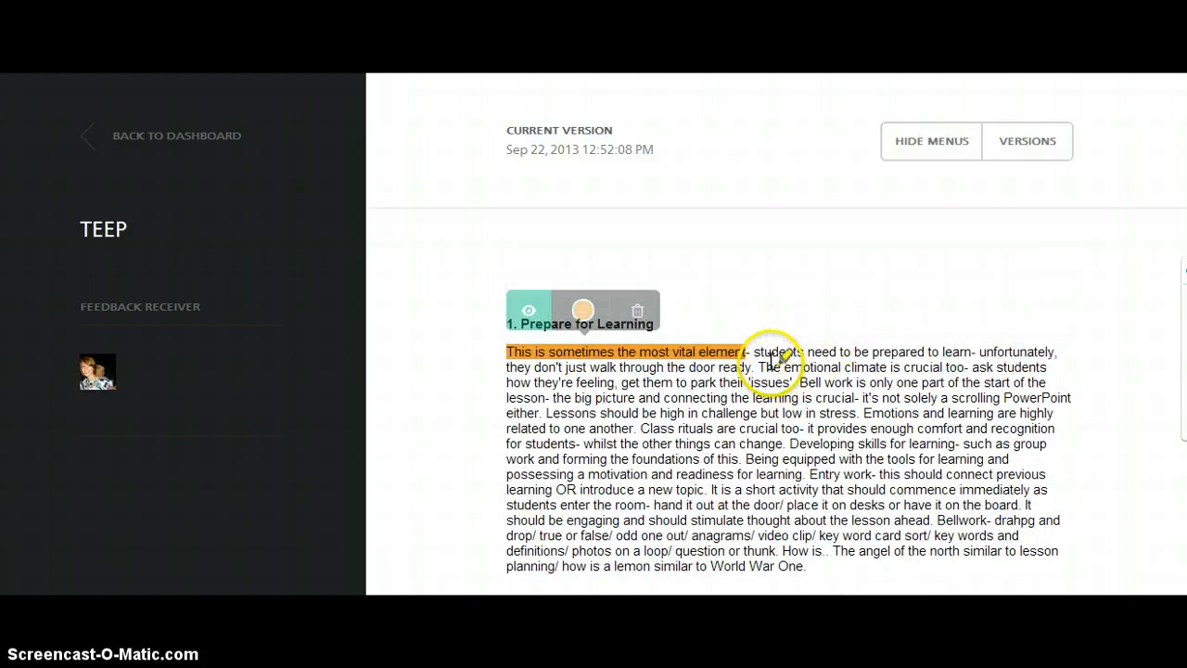